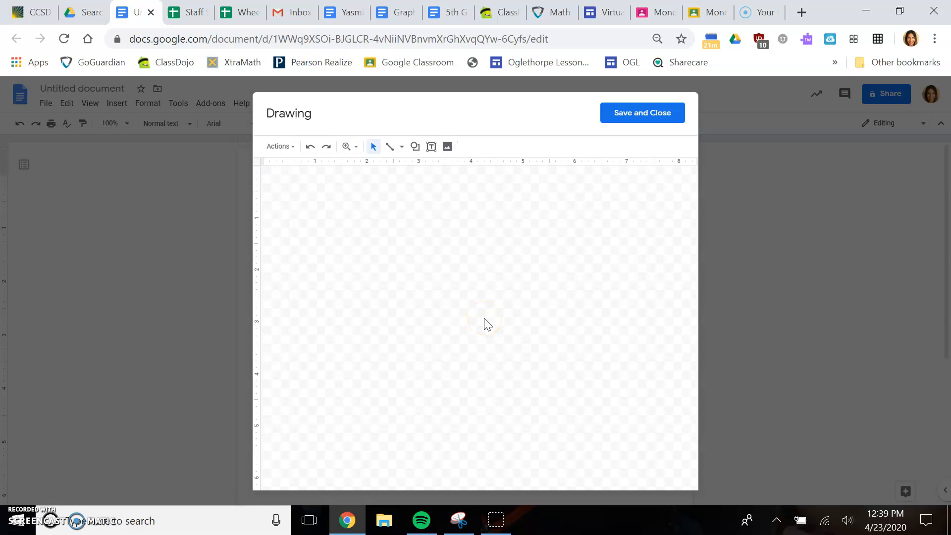
Step: Search the web for "Tree clipart" and insert the lemon tree image into the drawing
left_click(448, 146)
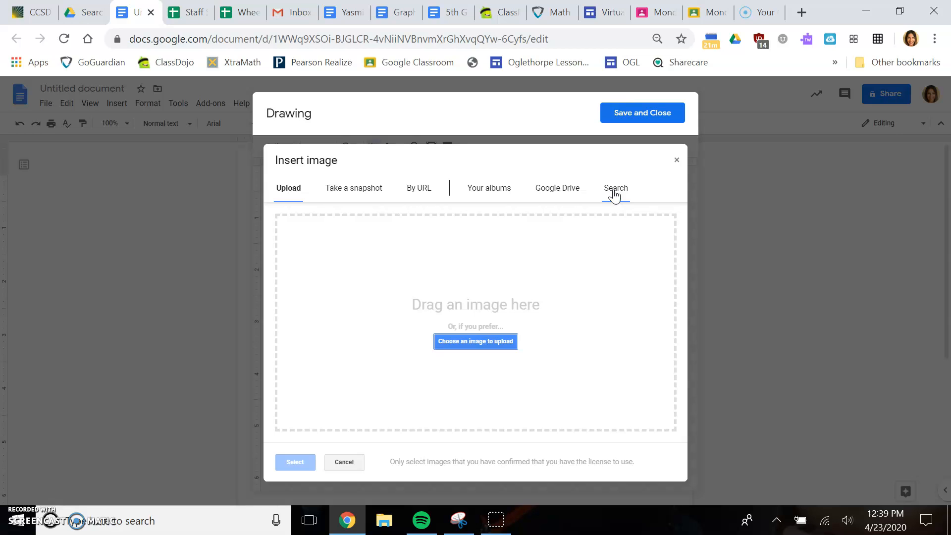
left_click(614, 193)
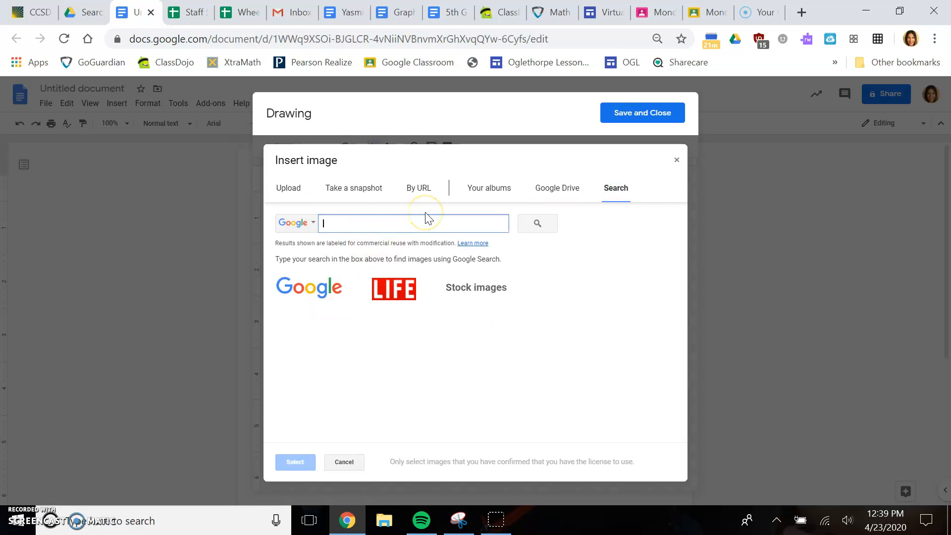
type("Tree clipart")
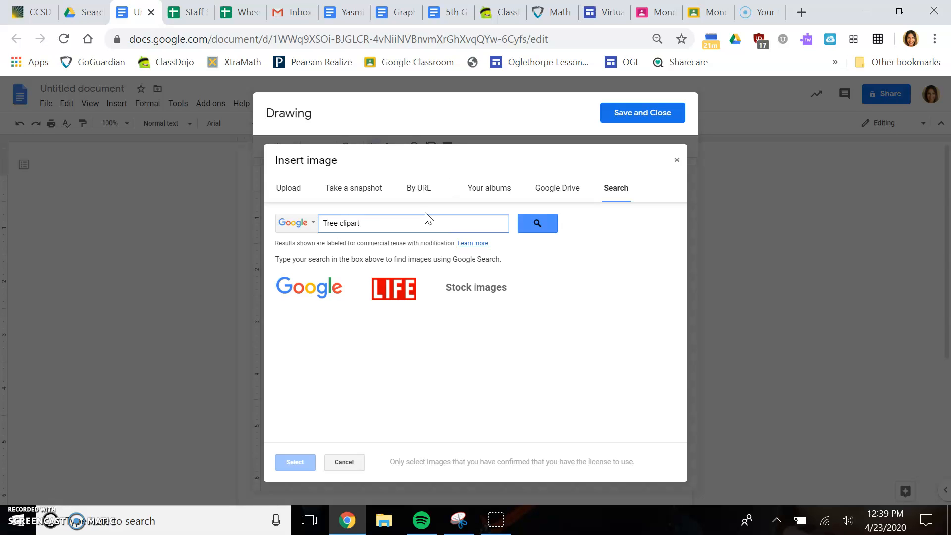
left_click(530, 225)
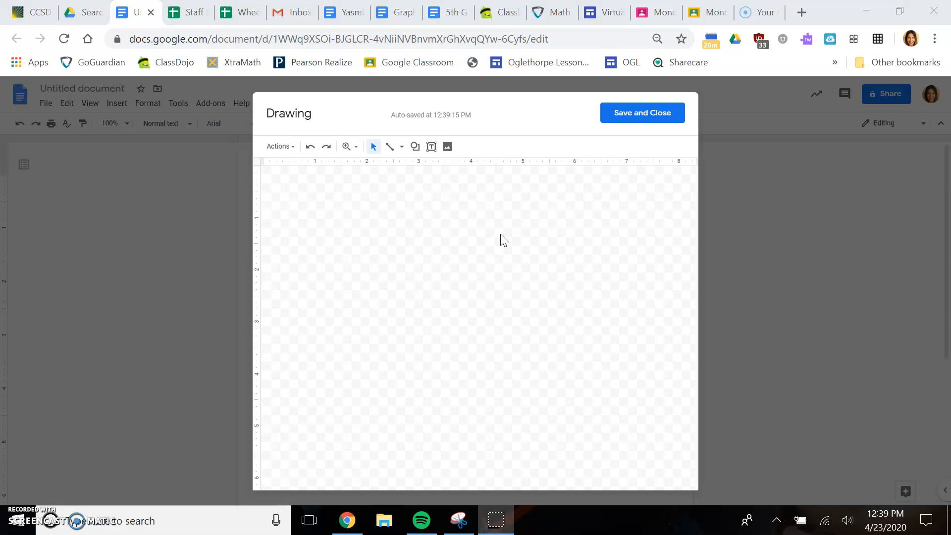
left_click(447, 146)
left_click_drag(686, 213, 684, 262)
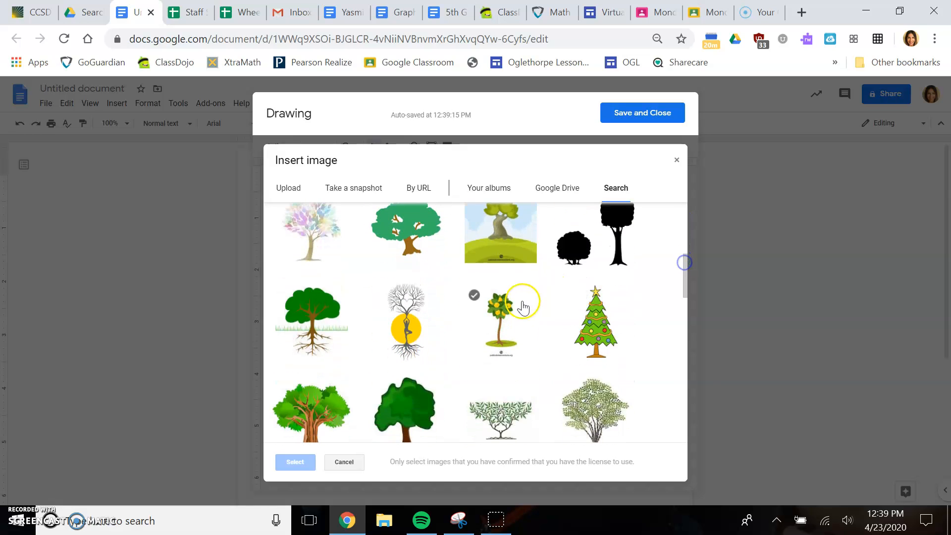
left_click(510, 312)
left_click(295, 462)
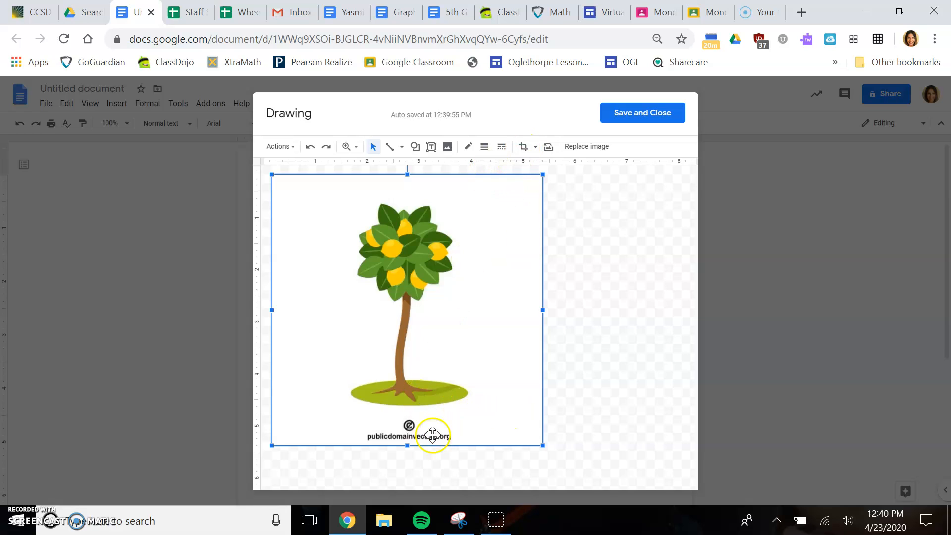
Step: Crop the watermark off the lower edge of the lemon tree image and shrink it to about 2.4 inches wide
left_click(523, 147)
left_click_drag(409, 445, 409, 414)
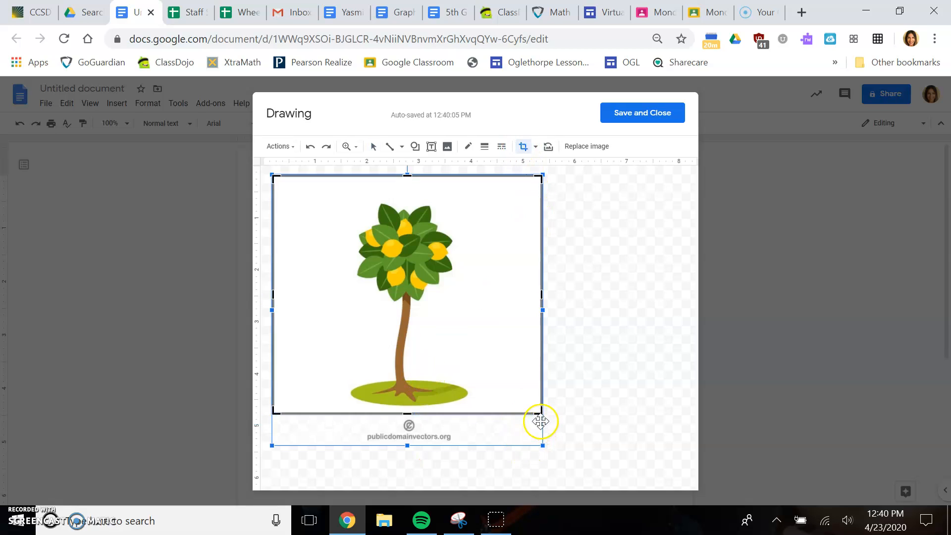
left_click(578, 371)
left_click_drag(541, 416, 397, 284)
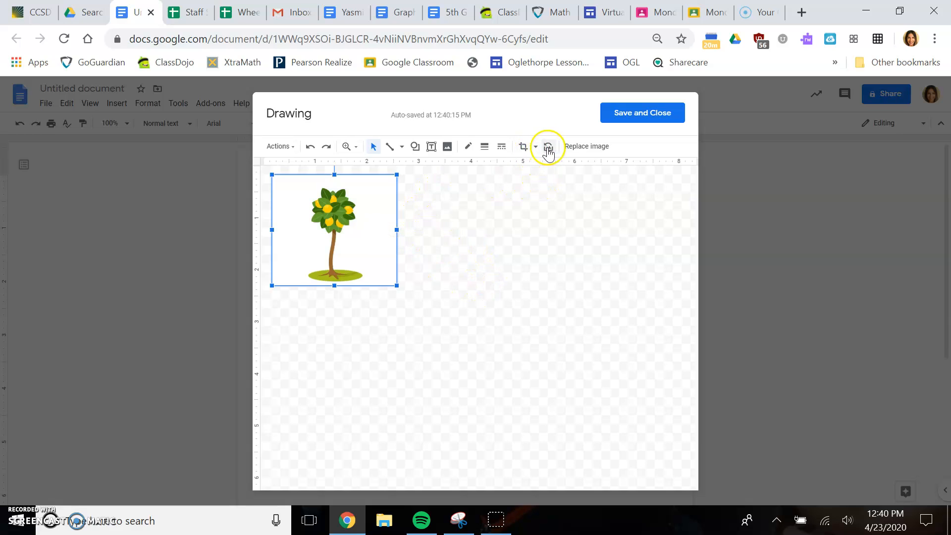
Step: Run a new image search for "cave clipart" to add to the drawing
left_click(445, 148)
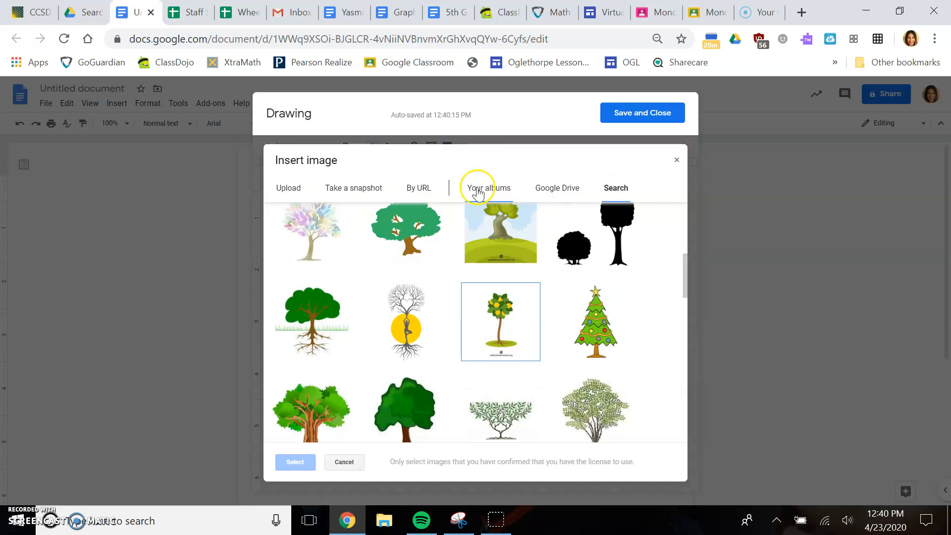
left_click_drag(686, 260, 686, 193)
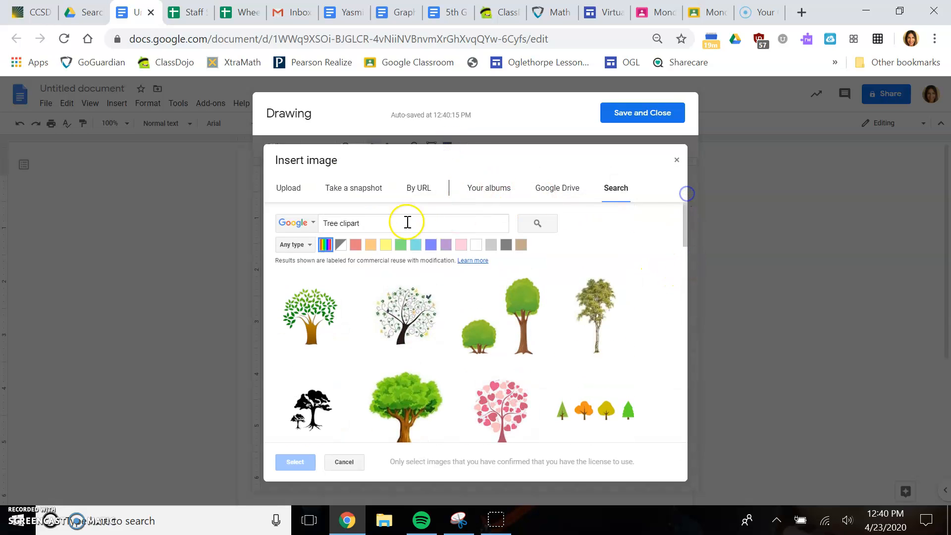
left_click_drag(337, 224, 304, 225)
key("BackSpace")
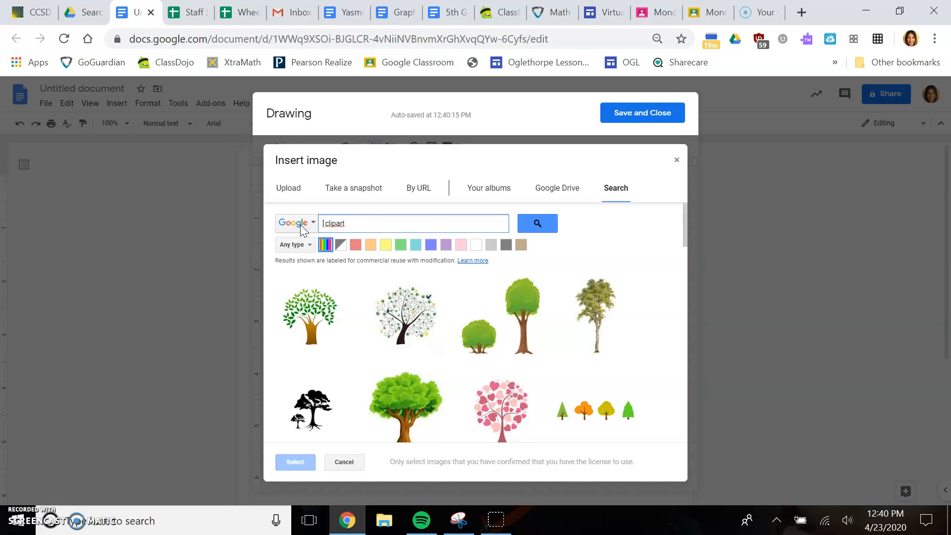
type("cave")
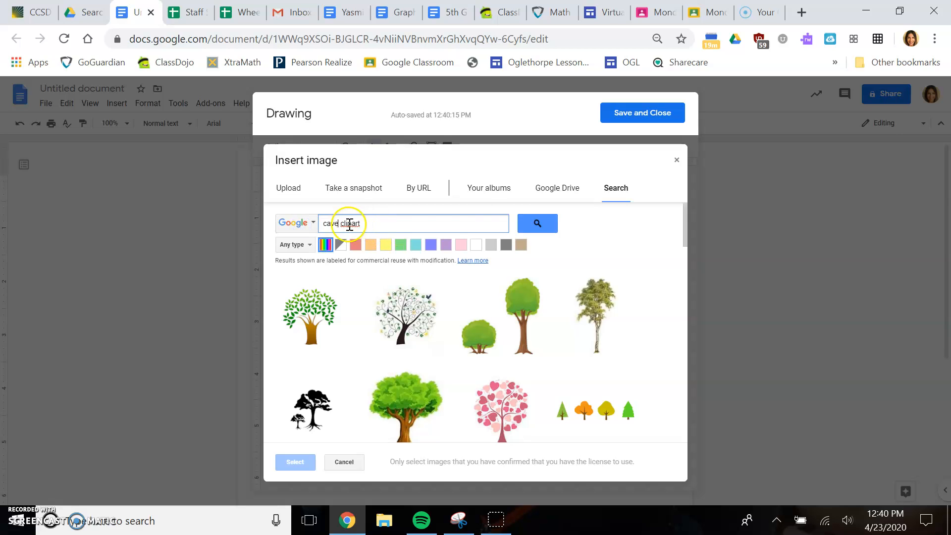
left_click(537, 223)
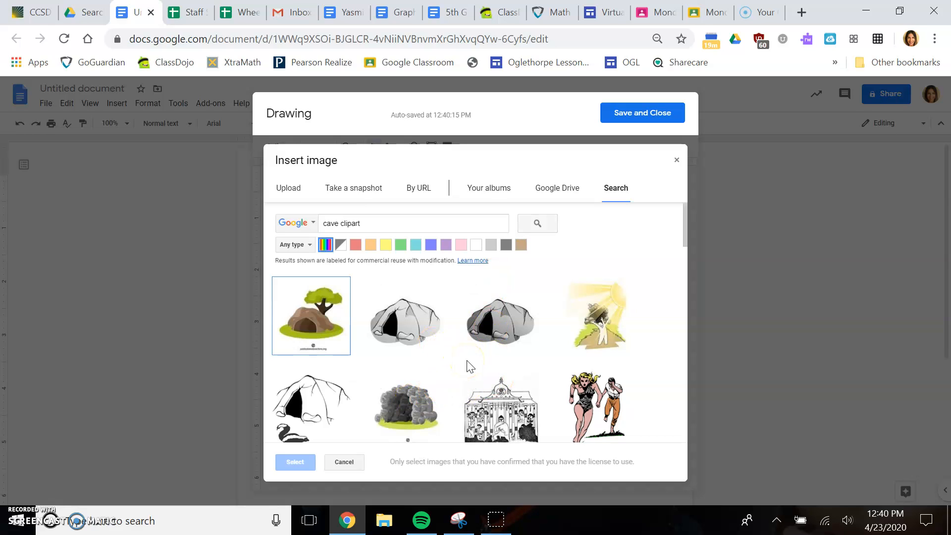
Step: Try to insert the brown cave image with the green tree into the drawing
left_click(320, 327)
left_click(296, 461)
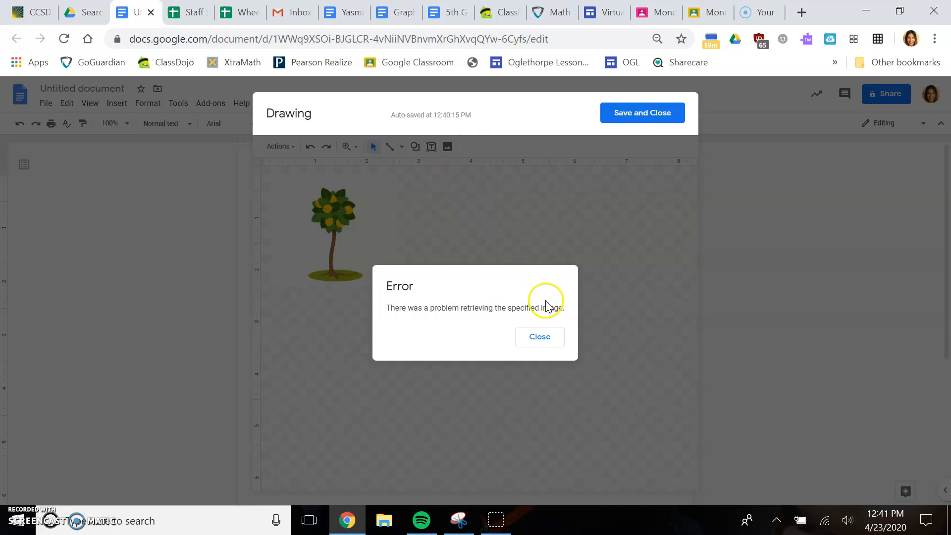
left_click(539, 338)
Step: Insert the light gray cave image and fit it, about 2.5 inches wide, into the drawing's lower-right corner
left_click(448, 146)
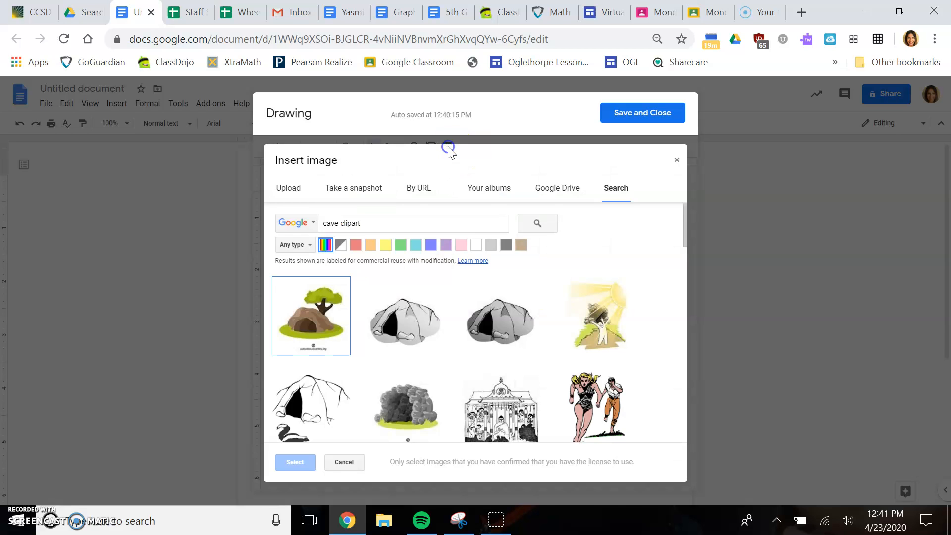
left_click(415, 326)
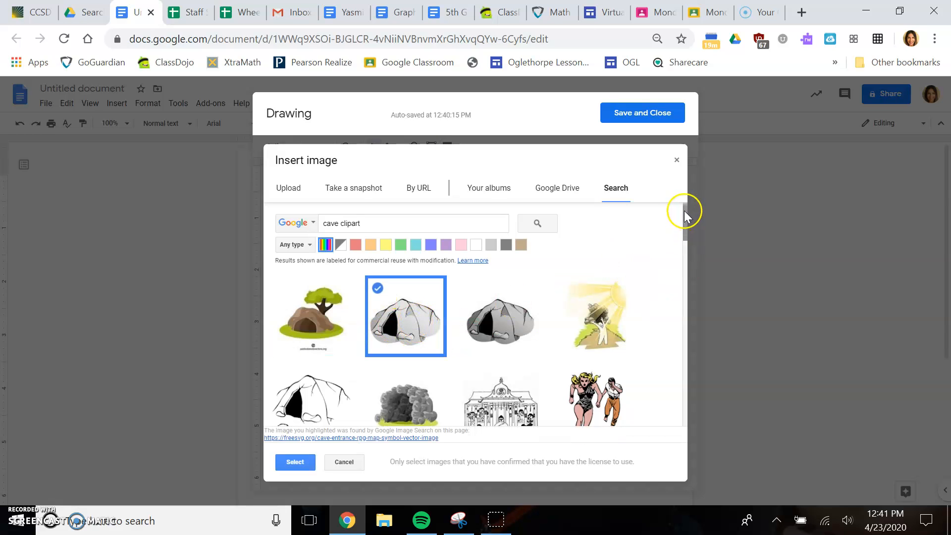
mouse_move(683, 218)
left_mouse_down()
mouse_move(681, 327)
mouse_move(673, 206)
left_mouse_up()
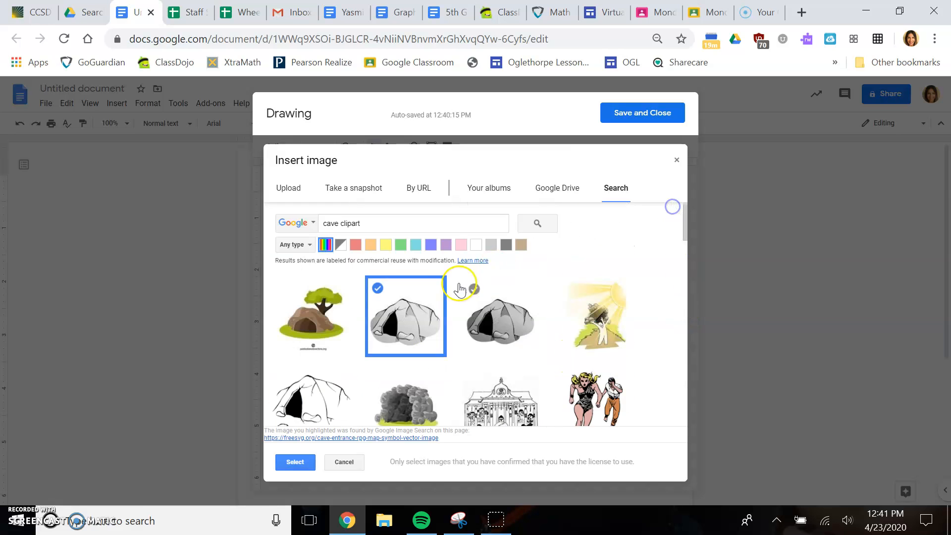
left_click(287, 461)
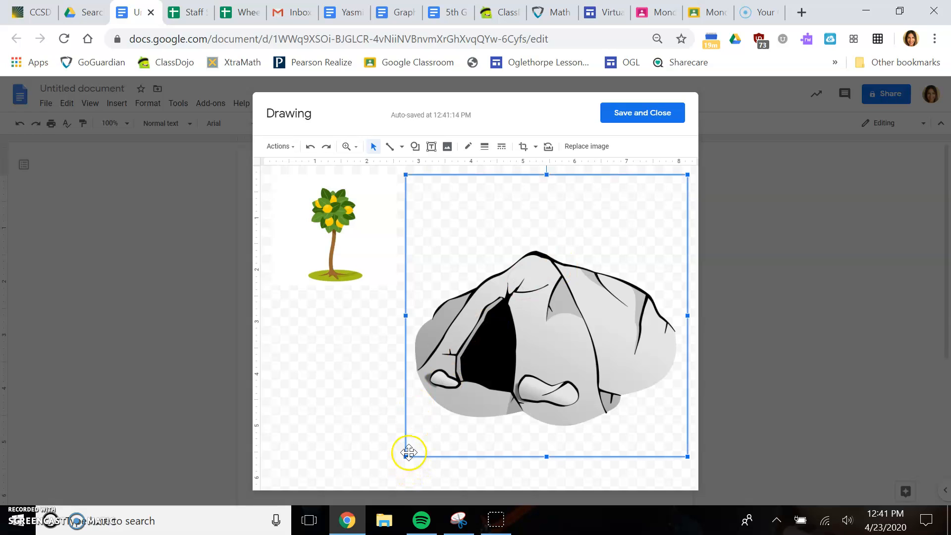
left_click_drag(407, 456, 577, 303)
left_click_drag(603, 246, 622, 413)
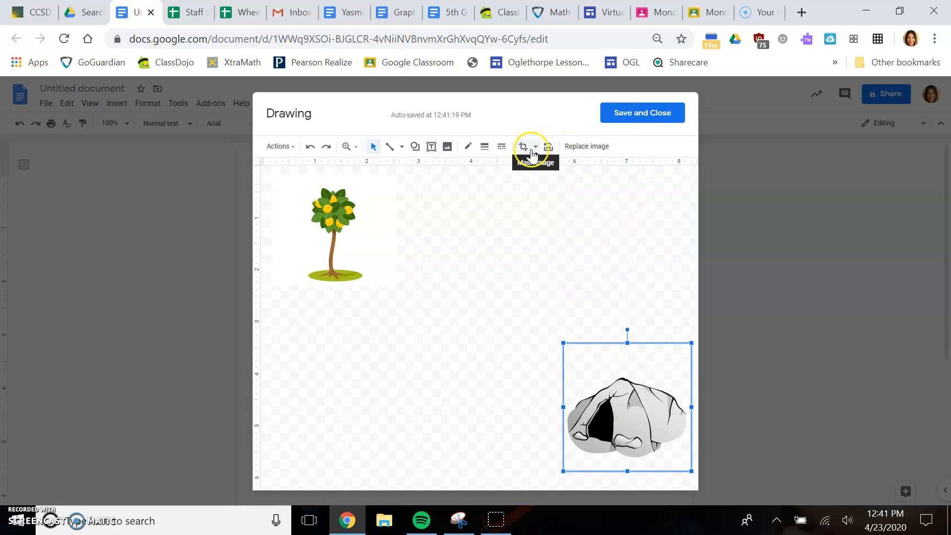
Step: Search for "pond clipart" and insert the image of a pond beside a tree into the drawing
left_click(440, 146)
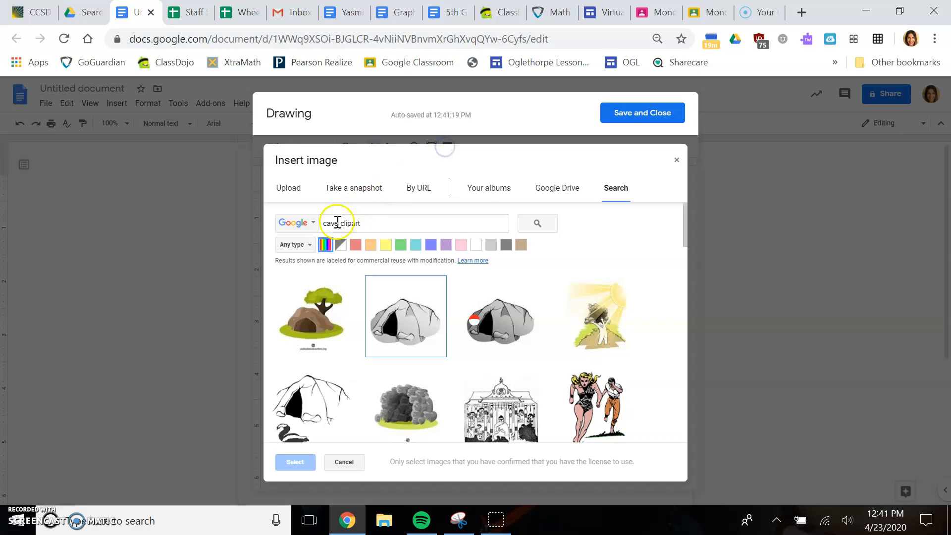
left_click_drag(339, 223, 301, 226)
type("pond")
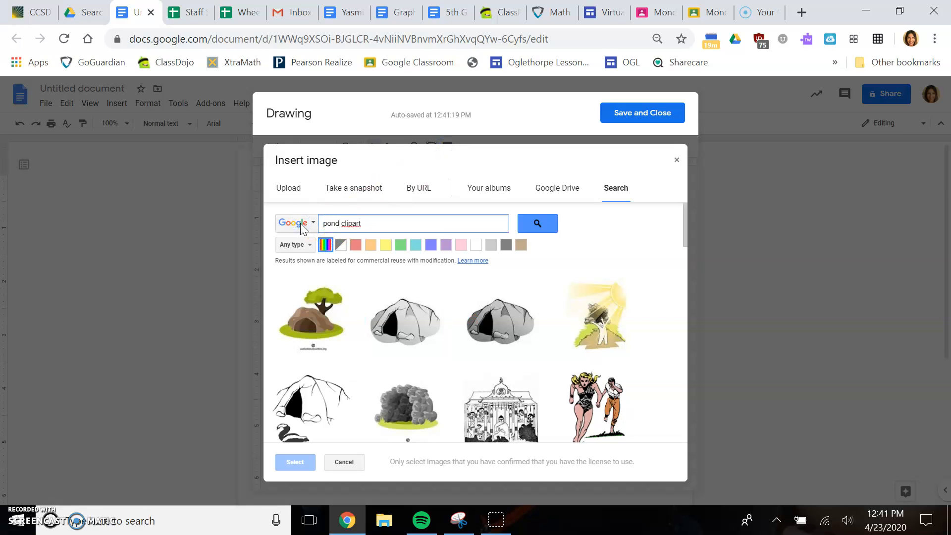
key("Return")
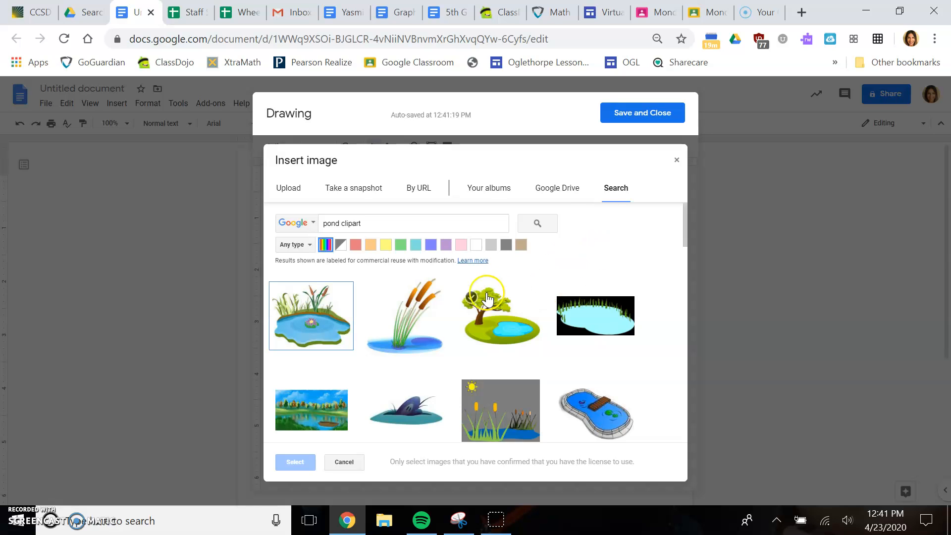
left_click(510, 321)
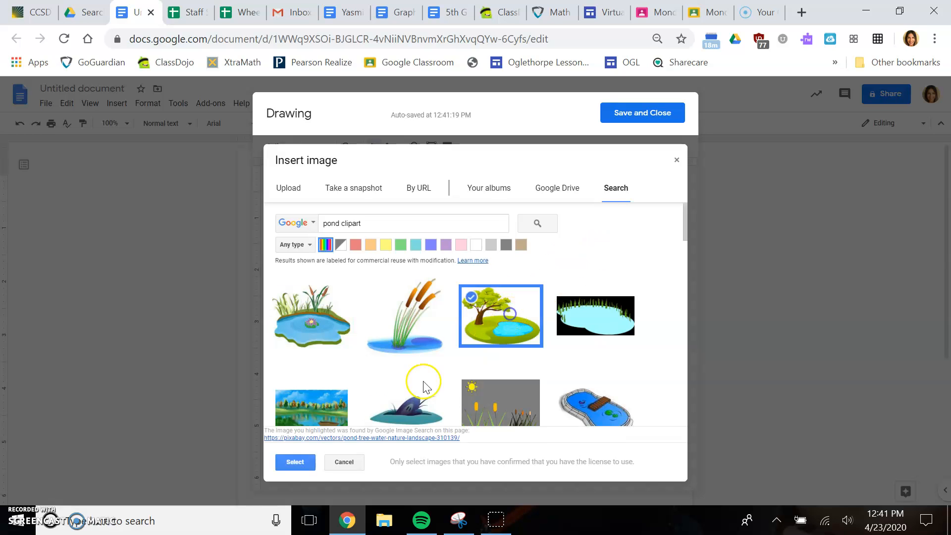
left_click(294, 462)
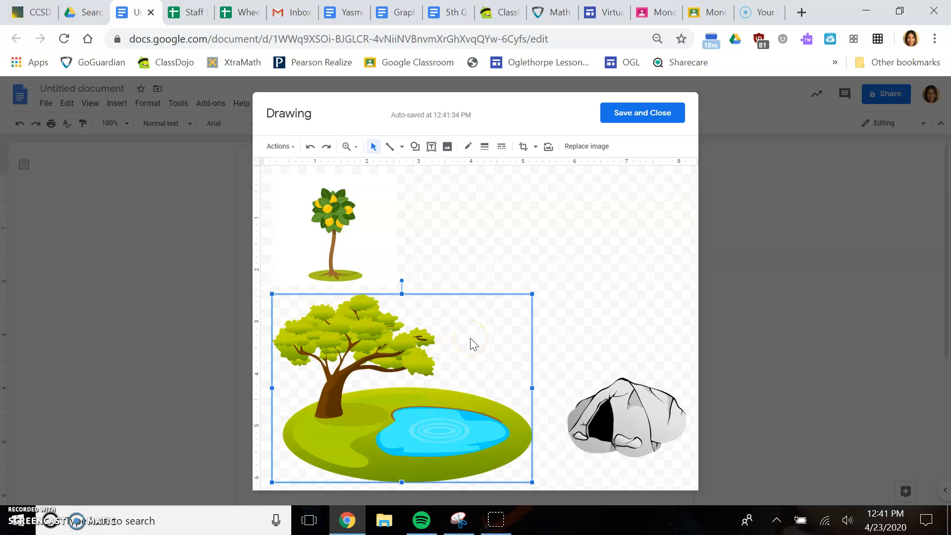
Step: Flip the pond image horizontally
right_click(471, 341)
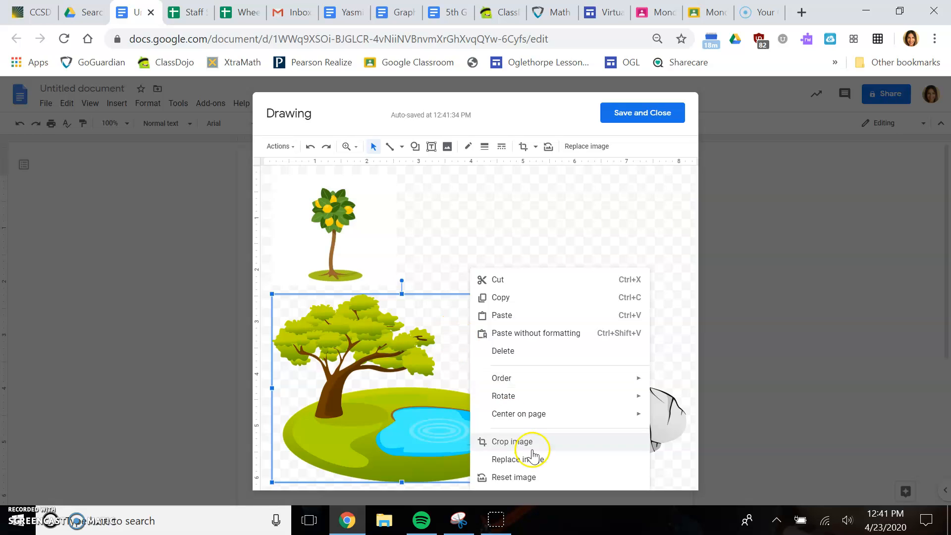
mouse_move(537, 416)
mouse_move(535, 399)
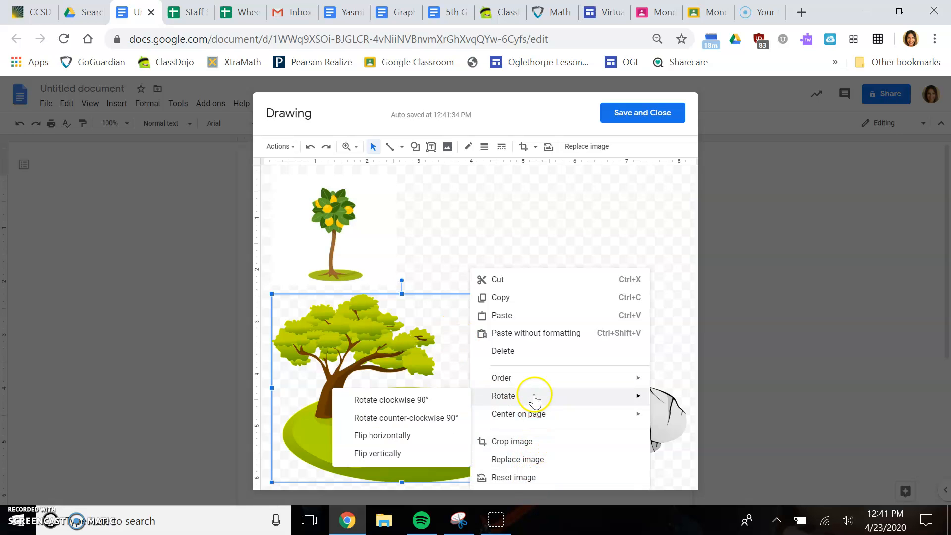
left_click(357, 436)
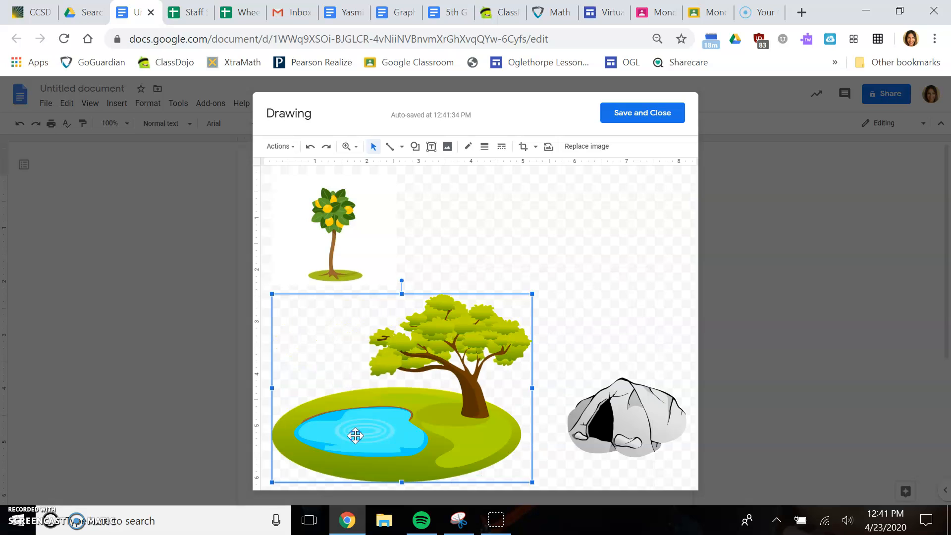
Step: Shrink the pond image to about 3.5 inches wide above the cave, and shift the lemon tree down to the pond's left
left_click_drag(450, 435, 593, 310)
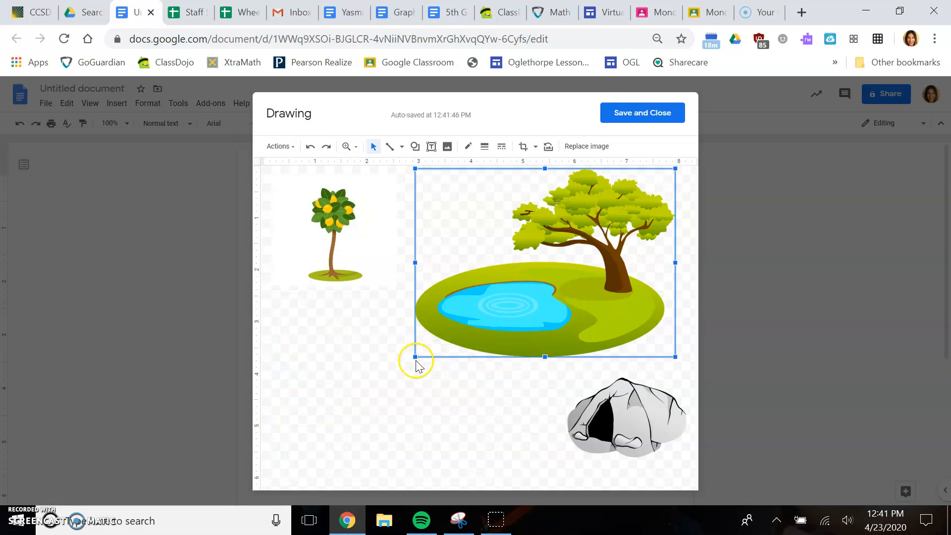
left_click_drag(415, 358, 493, 293)
left_click_drag(592, 255, 545, 271)
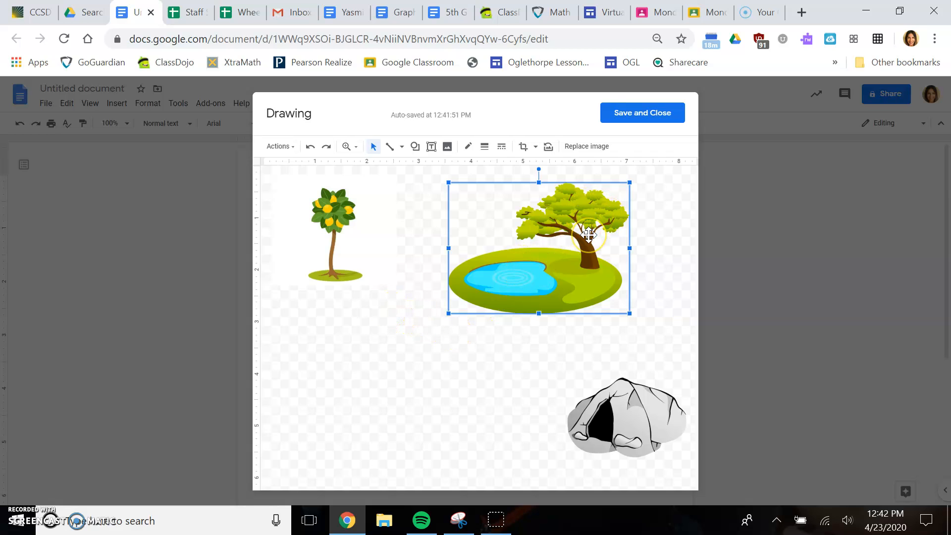
left_click_drag(327, 230, 336, 290)
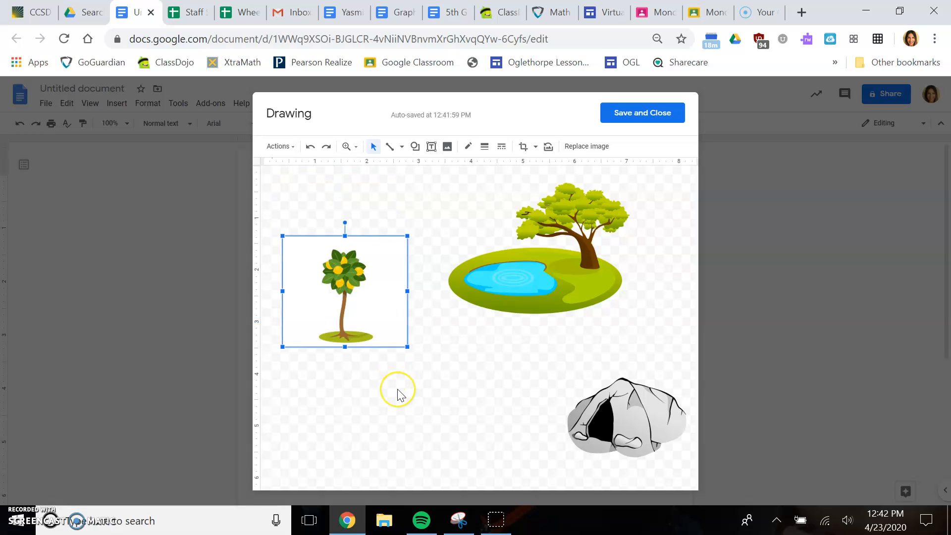
Step: Search the web images for "hill clipart"
left_click(447, 145)
left_click_drag(340, 222, 302, 229)
type("hill clipart")
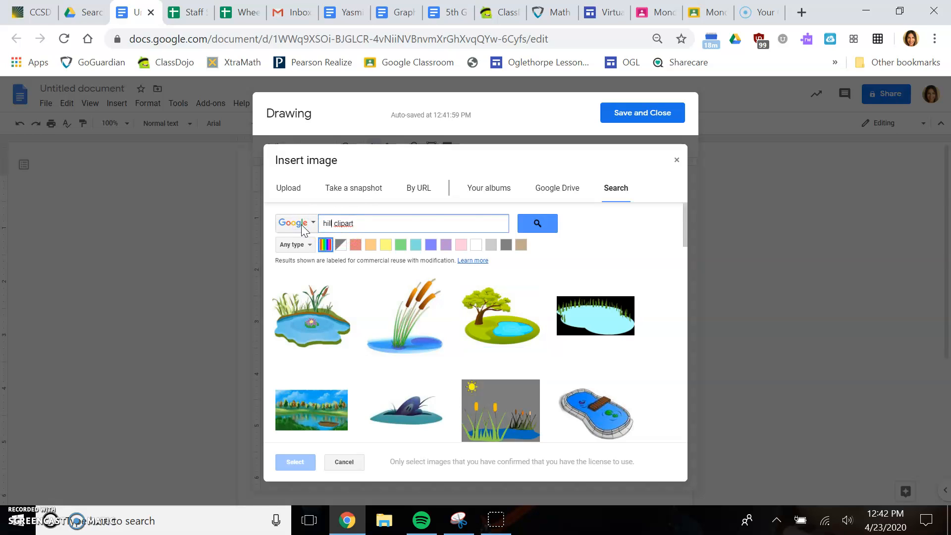
left_click(536, 222)
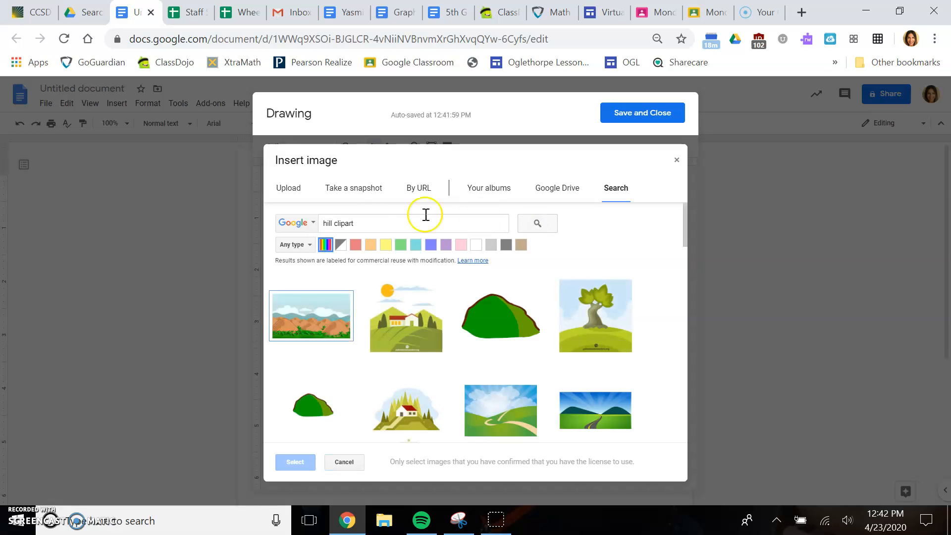
Step: Replace the image search term with "cliff clipart" and run the search
double_click(322, 223)
type("cliff")
key("Return")
left_click(337, 224)
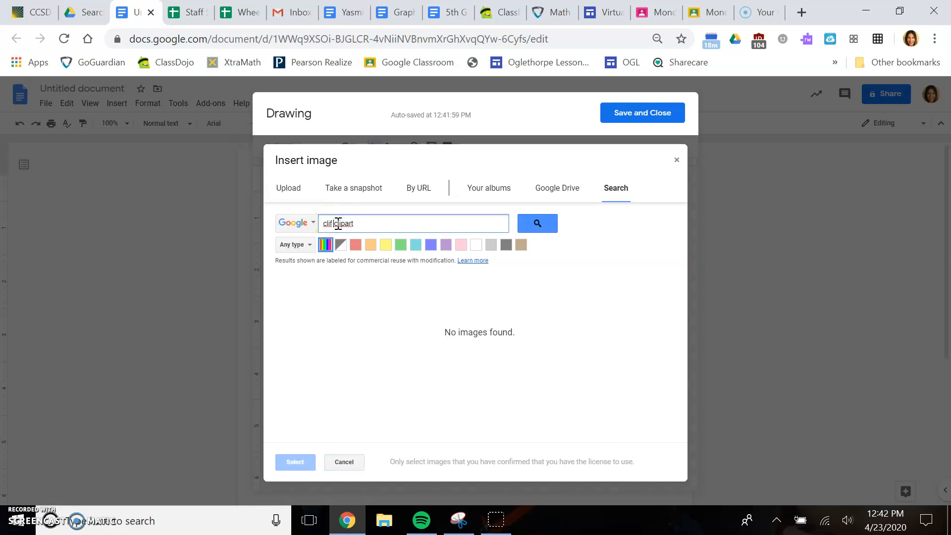
key("Return")
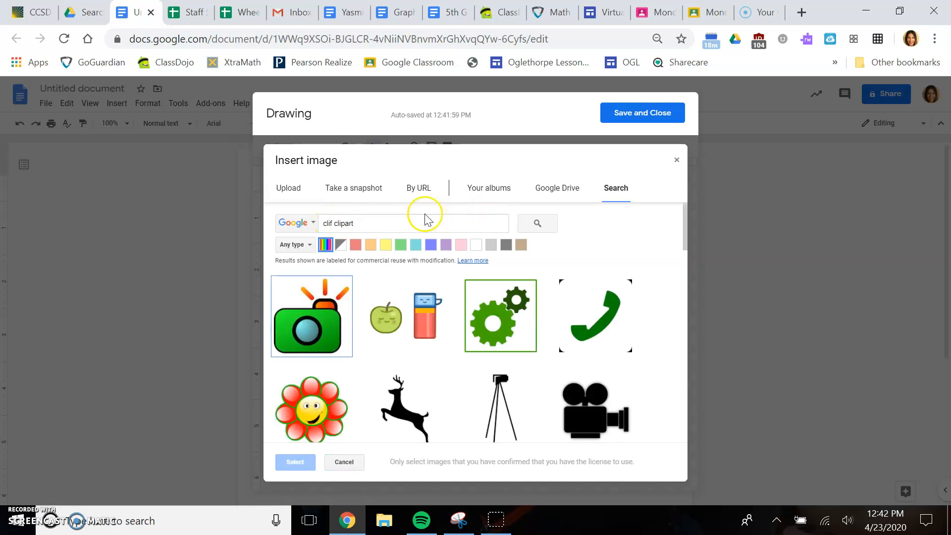
left_click(333, 223)
type("f")
key("Return")
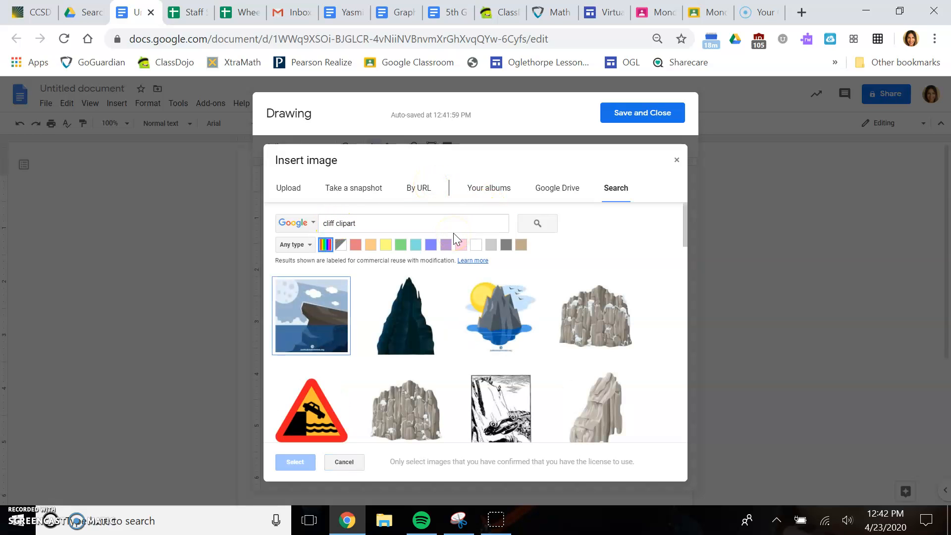
Step: Look through the cliff results and replace the image search with "waterfall clipart"
left_click_drag(686, 217, 679, 272)
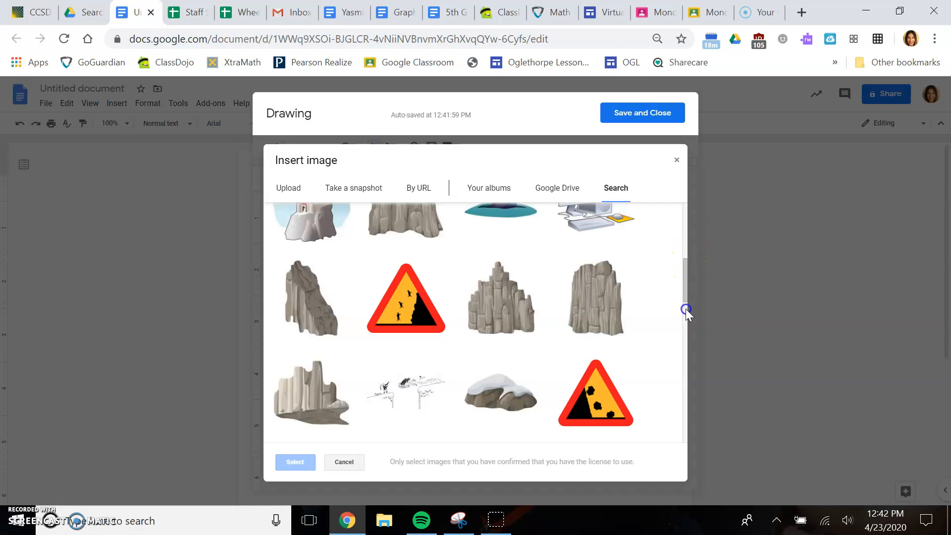
left_click_drag(685, 295, 650, 221)
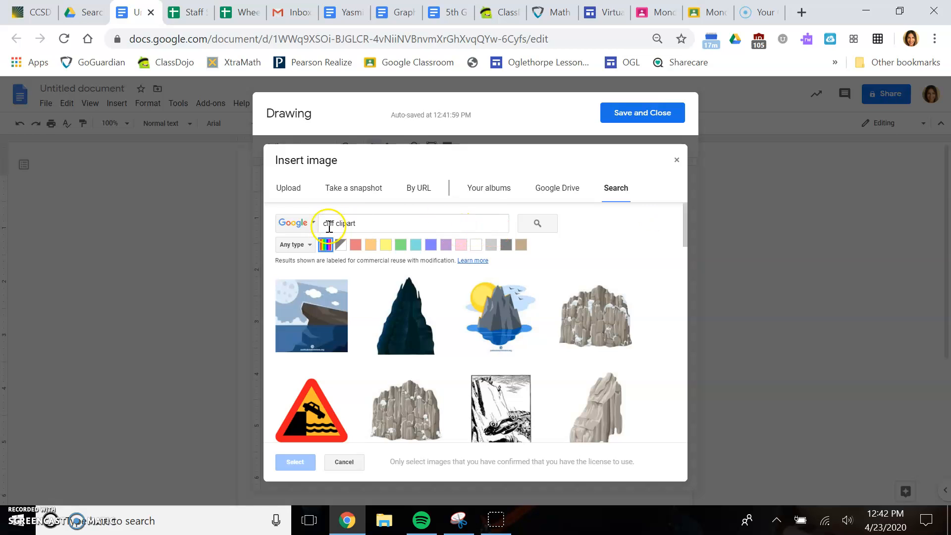
left_click_drag(333, 224, 295, 228)
key("BackSpace")
key("Delete")
type("water")
type("fall")
key("Return")
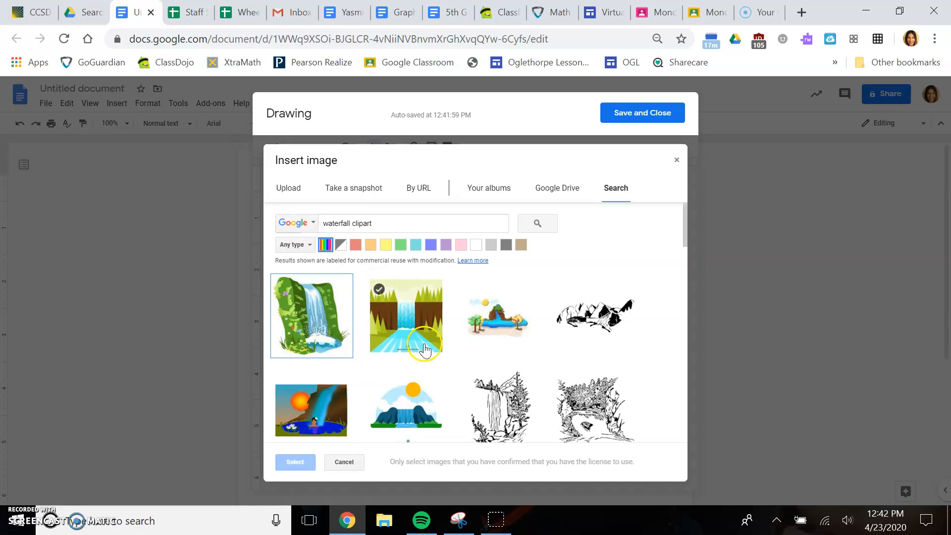
Step: Browse the waterfall results and insert the green, flower-covered cliff with a waterfall into the drawing
left_click_drag(688, 225, 688, 232)
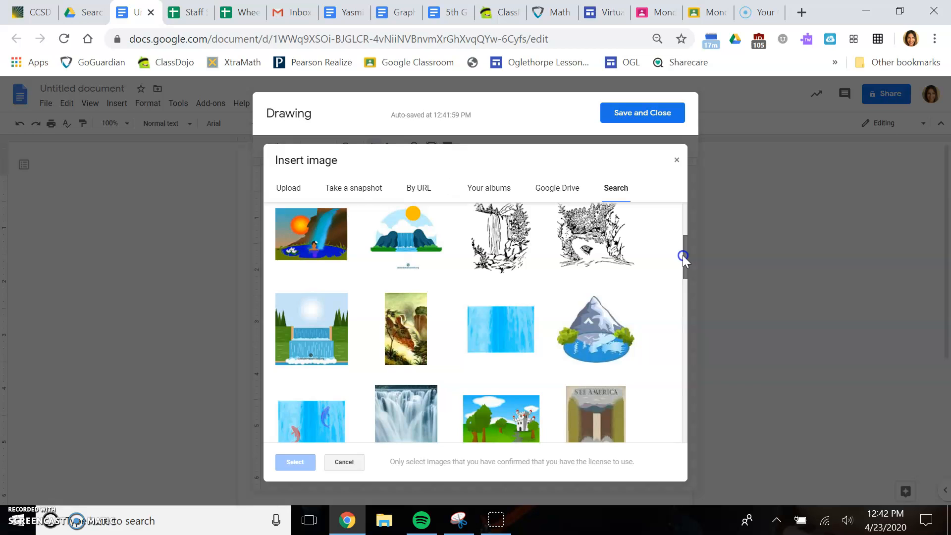
left_click_drag(683, 255, 671, 191)
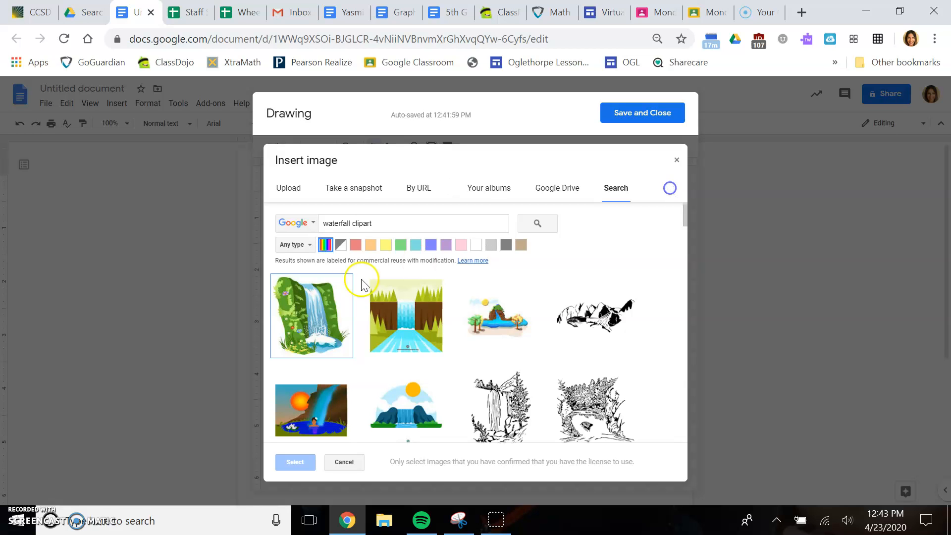
left_click(326, 304)
left_click(294, 462)
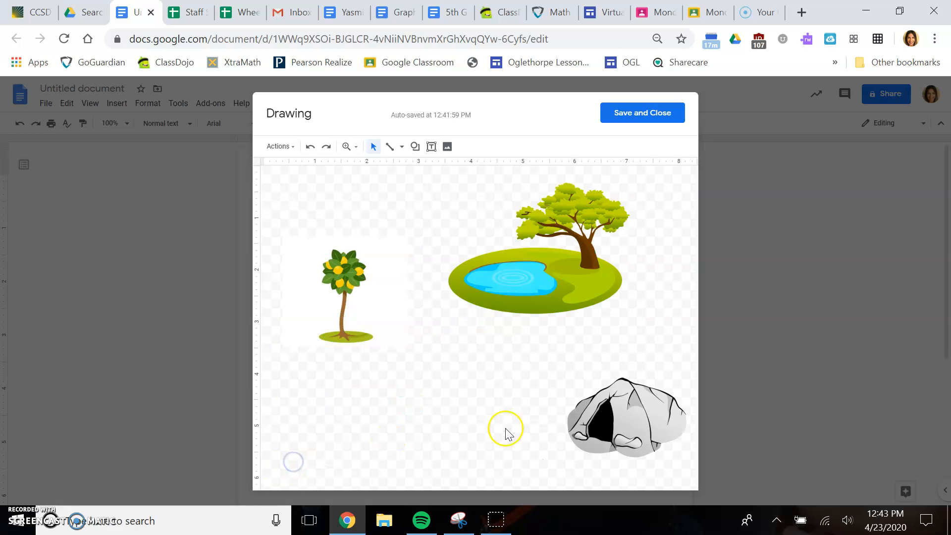
Step: Shift the pond down and right, and place the waterfall at its upper left so it flows into the pond
left_click_drag(481, 367, 467, 308)
left_click_drag(583, 271, 609, 328)
left_click_drag(486, 316, 483, 261)
left_click(453, 284)
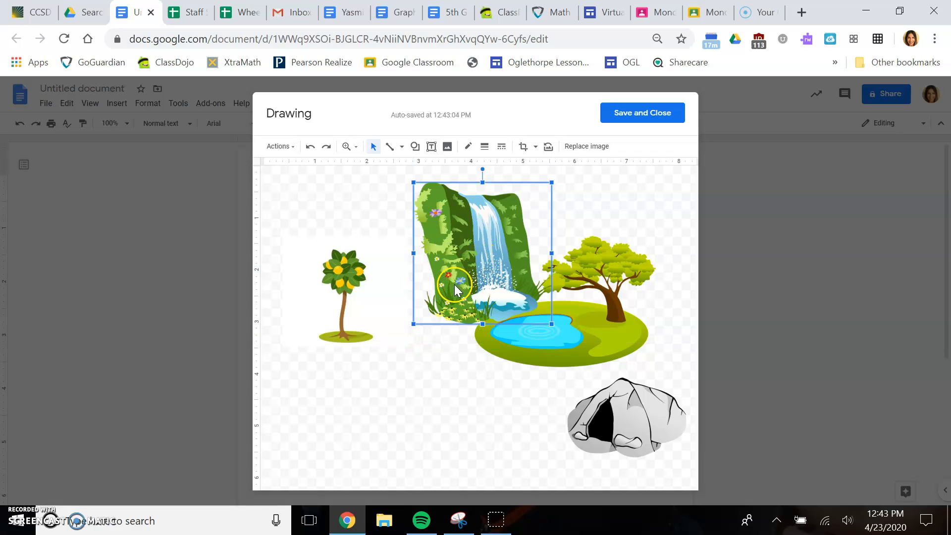
Step: Move the lemon tree up toward the canvas's left edge and the cave to the canvas's upper-right corner
left_click_drag(341, 285, 298, 241)
left_click_drag(594, 409, 600, 217)
Step: Move the waterfall and pond together to the canvas's lower right, and place the lemon tree at the lower left
left_click_drag(399, 248, 553, 366)
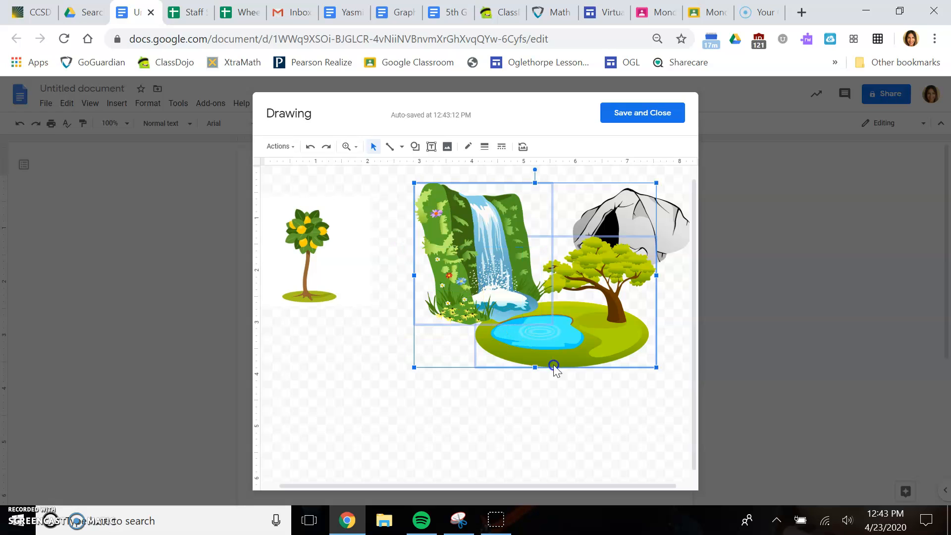
left_click_drag(554, 328, 580, 433)
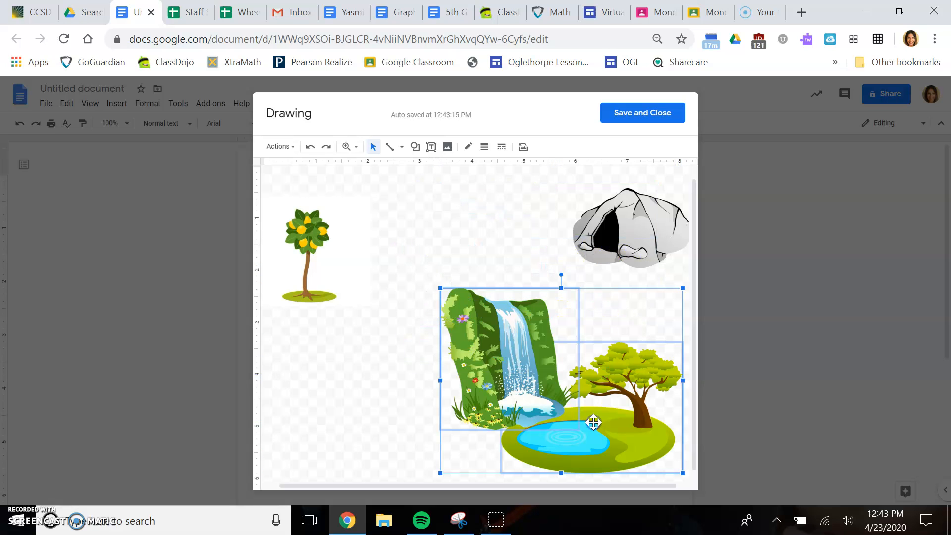
left_click_drag(614, 212, 607, 202)
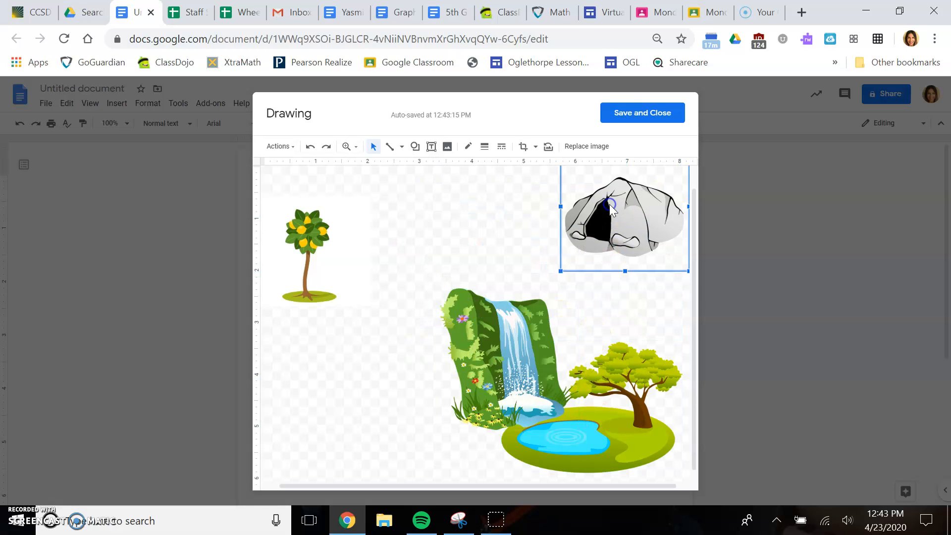
left_click(311, 246)
left_click_drag(311, 246, 342, 453)
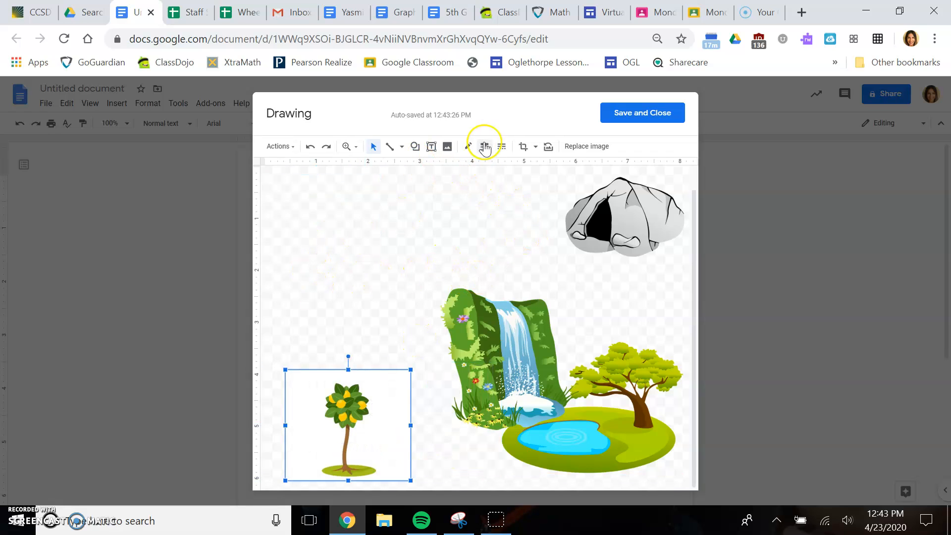
Step: Search the web images for "mountain clipart" and insert the picture of brown snow-capped mountains with trees
left_click(446, 147)
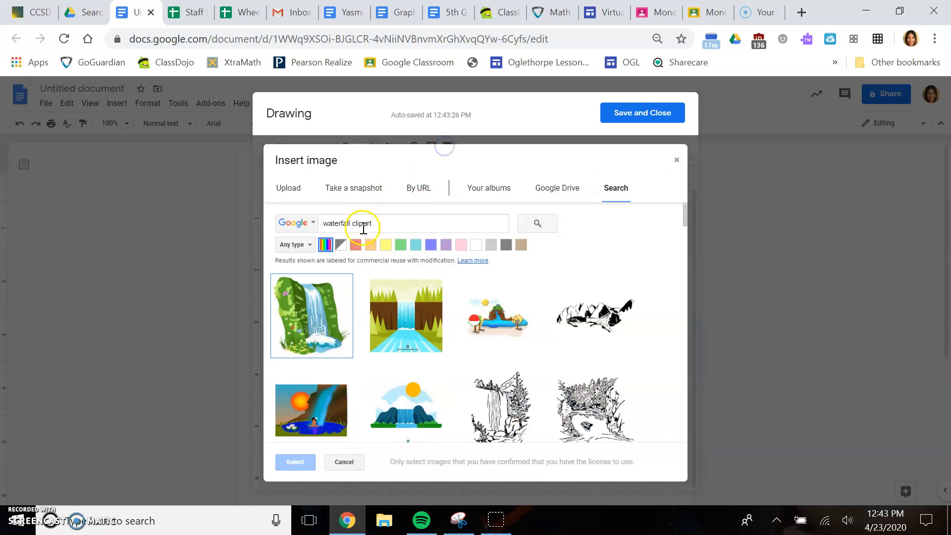
left_click_drag(351, 228, 279, 230)
type("mountain")
key("Return")
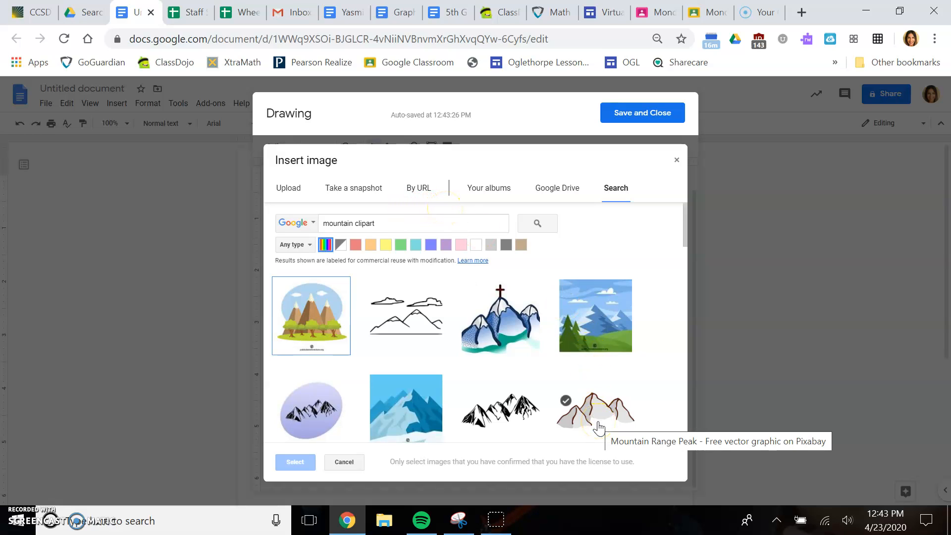
left_click(287, 302)
left_click(294, 462)
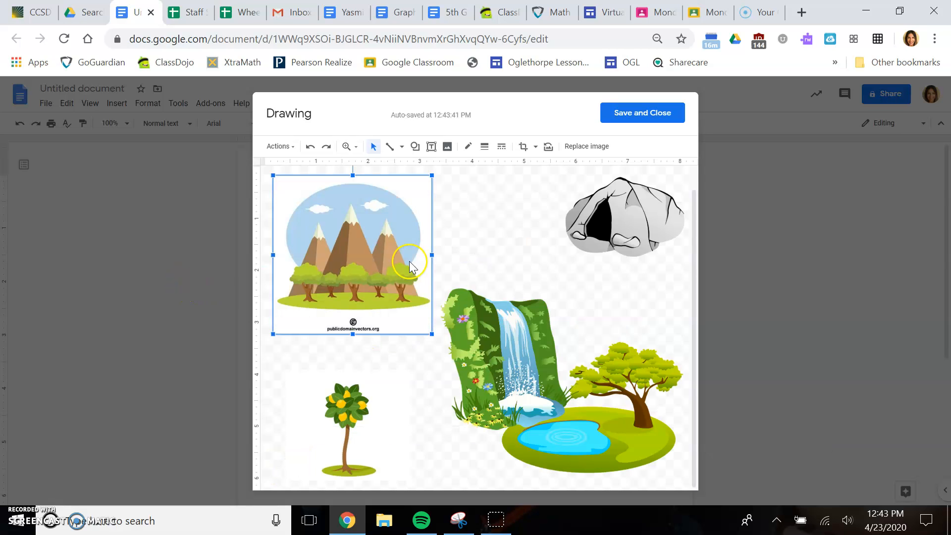
Step: Crop the publicdomainvectors.org caption off the bottom of the mountain image
left_click(523, 147)
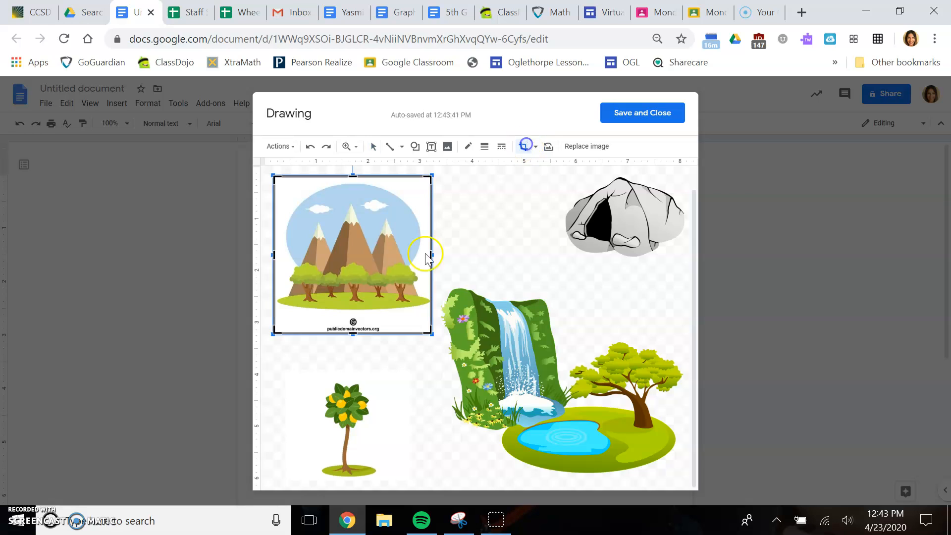
left_click_drag(352, 333, 352, 314)
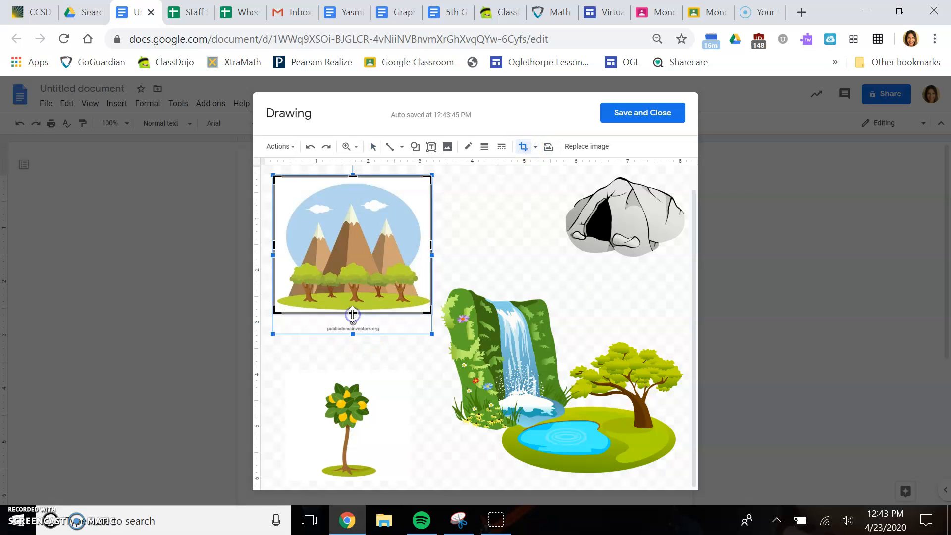
key("Return")
Step: Shift the mountain image slightly right and up, and lower the cave a little
left_click_drag(358, 267, 382, 260)
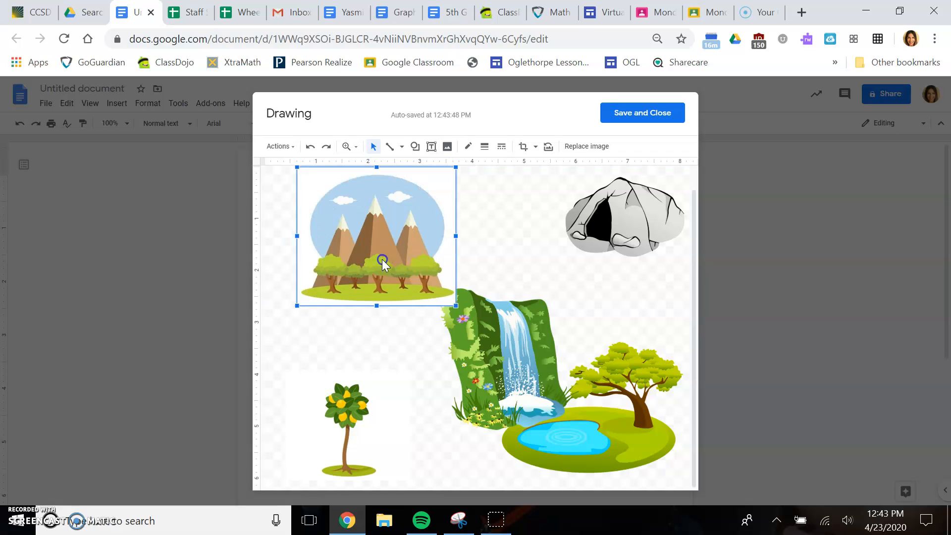
left_click(628, 232)
left_click_drag(629, 233, 629, 242)
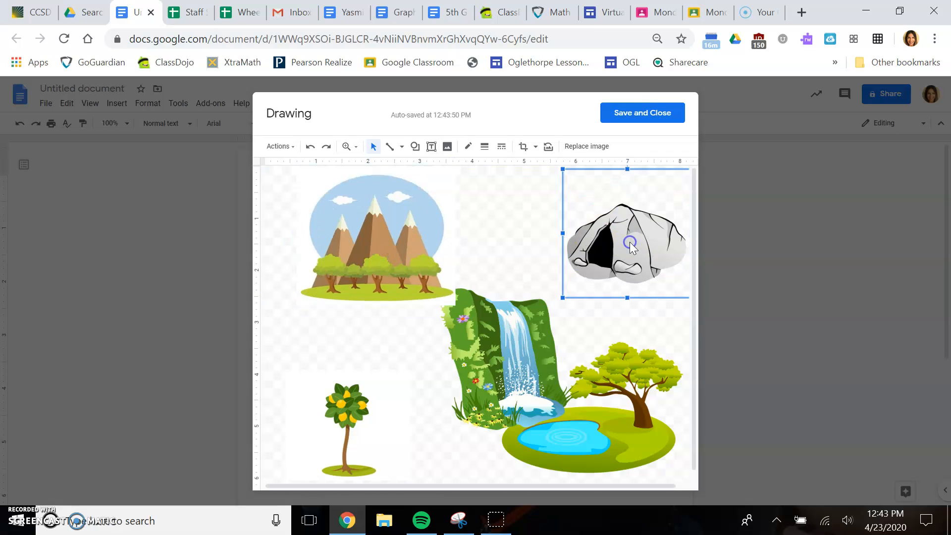
Step: Draw a rectangle about 8 inches wide and 0.5 inch tall across the canvas along the base of the mountains
left_click(431, 148)
left_click(420, 147)
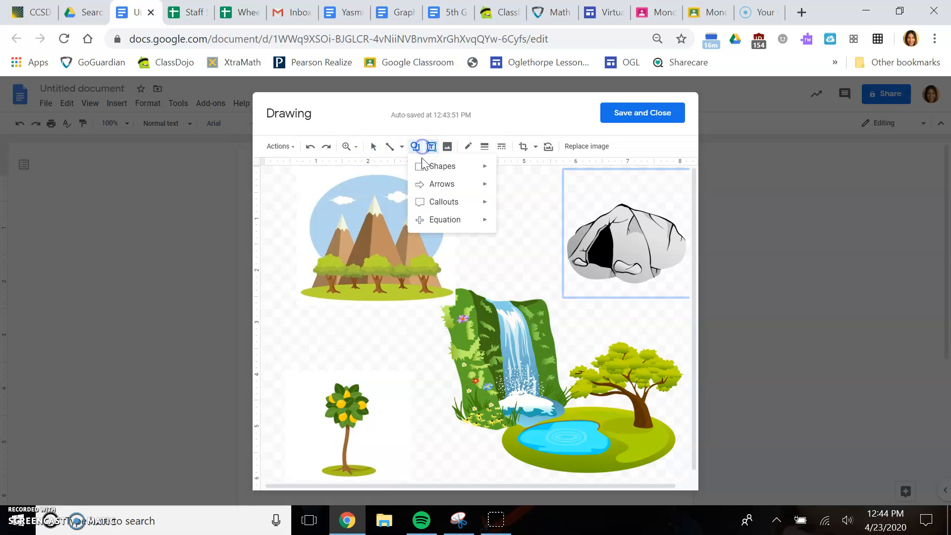
mouse_move(430, 166)
left_click(501, 174)
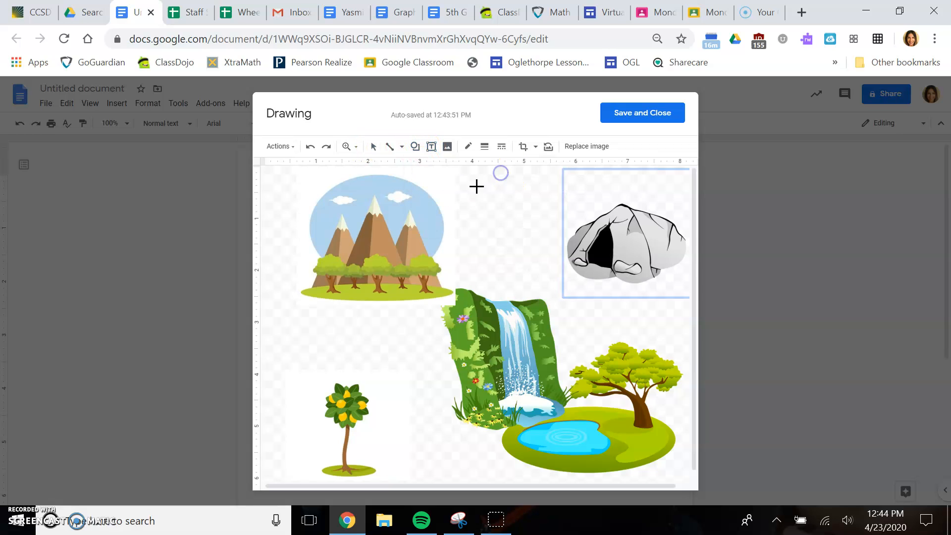
mouse_move(265, 282)
left_mouse_down()
mouse_move(465, 297)
mouse_move(685, 287)
mouse_move(687, 311)
left_mouse_up()
Step: Fill the long rectangle with medium-dark green and make its border transparent
left_click(468, 147)
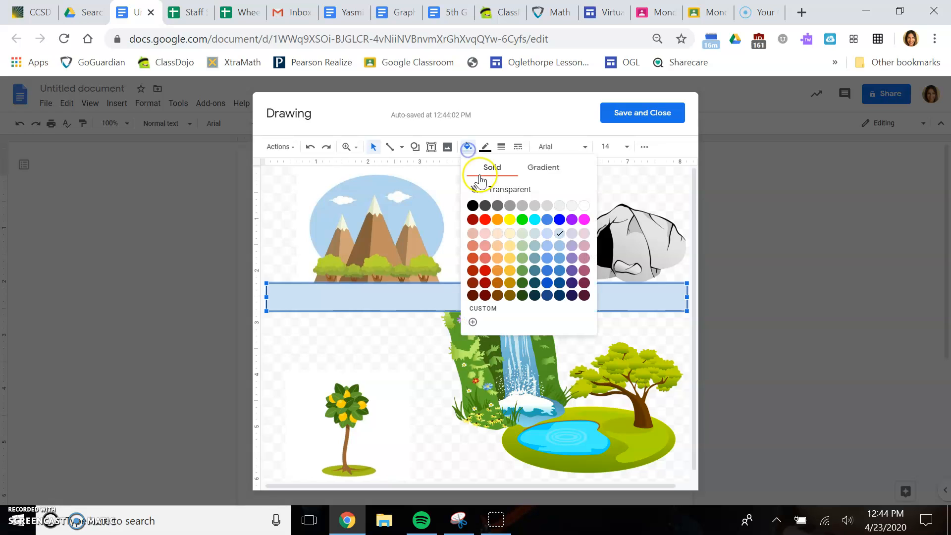
left_click(523, 270)
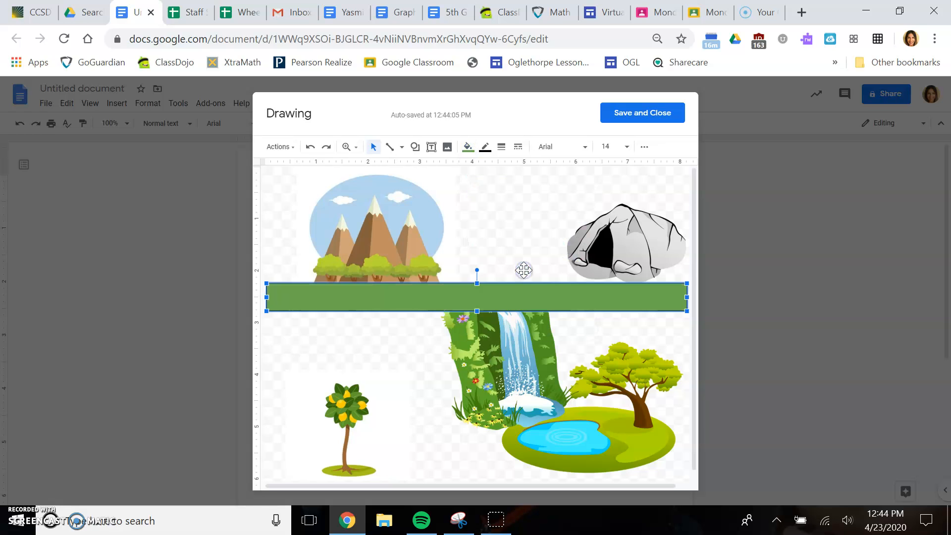
left_click(485, 147)
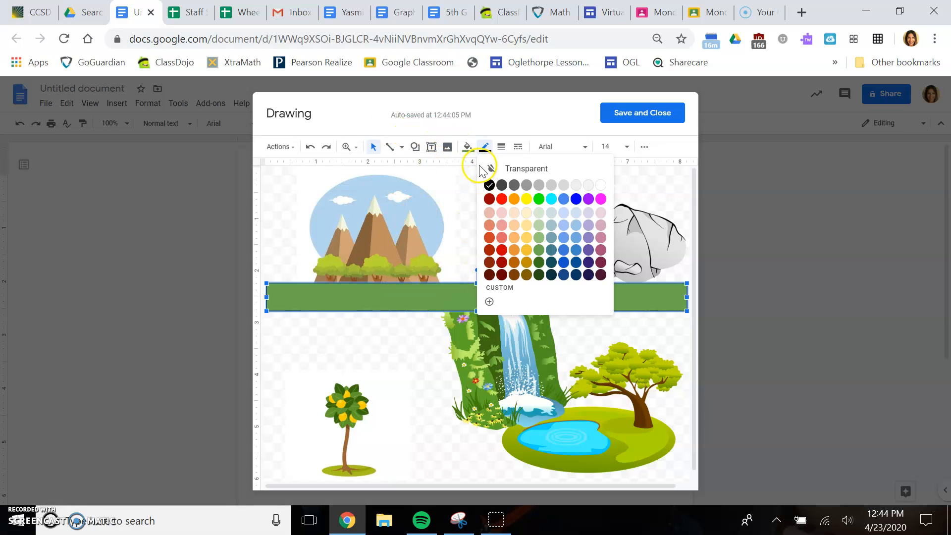
left_click(521, 169)
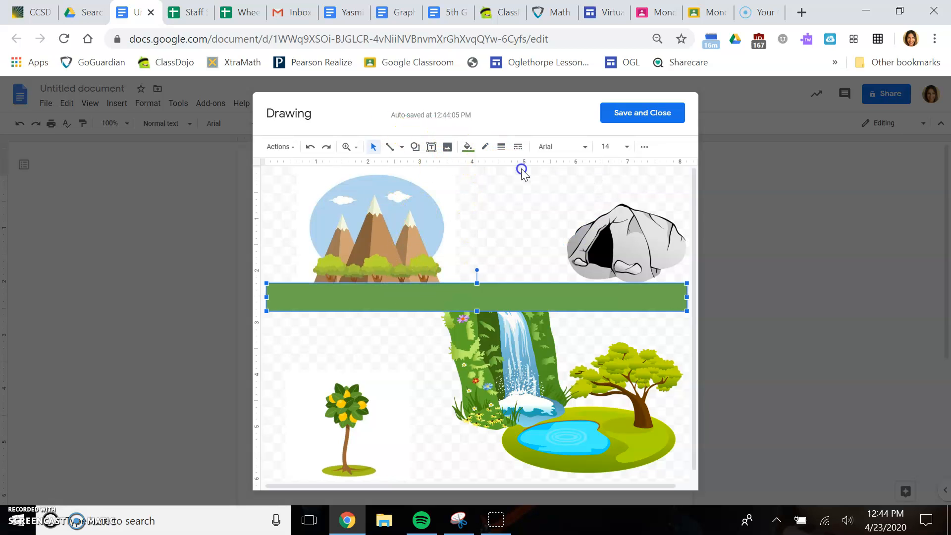
Step: Send the green band to the back and lower the cave so that it sits on the band
right_click(501, 298)
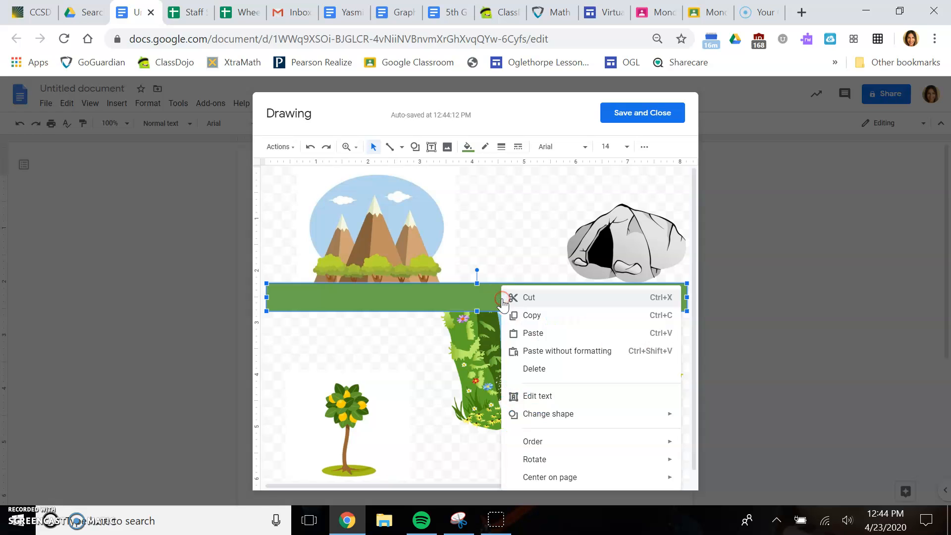
mouse_move(577, 441)
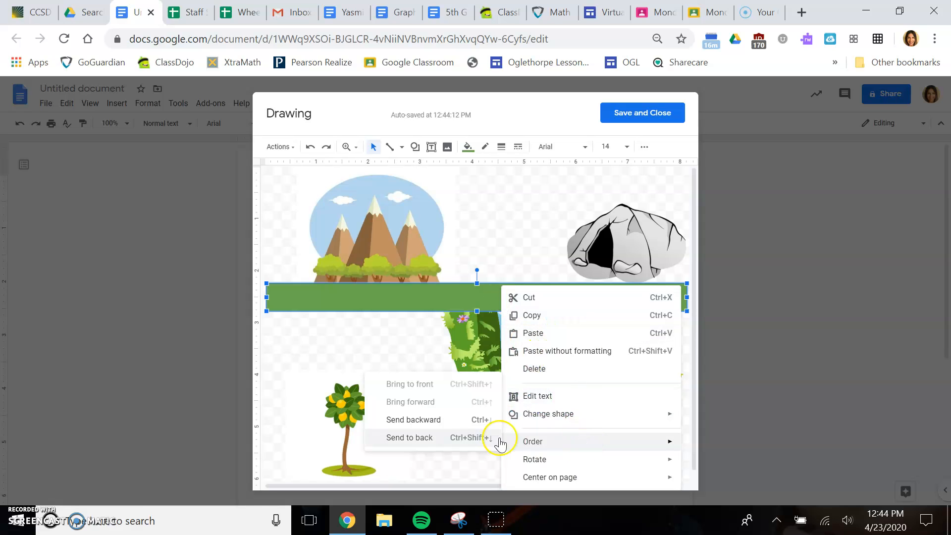
left_click(463, 437)
left_click_drag(603, 245, 602, 261)
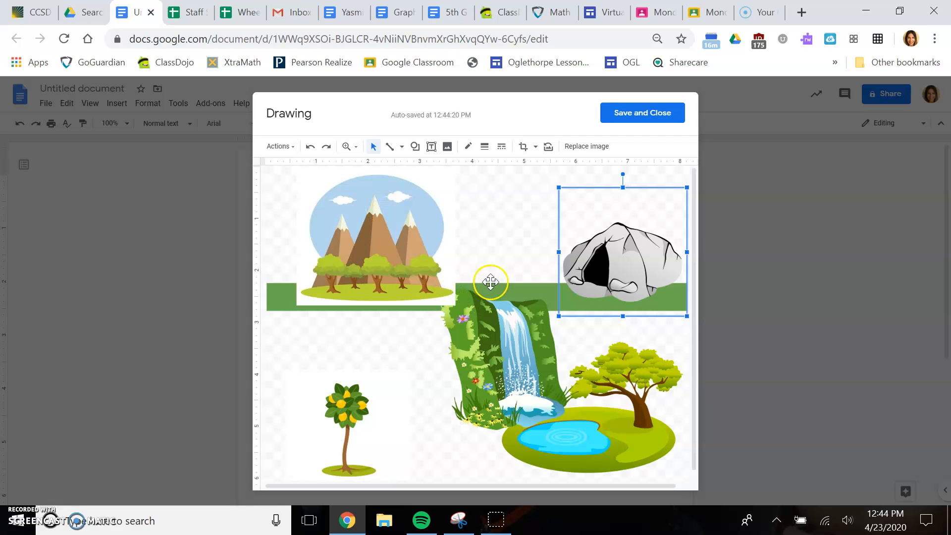
Step: Draw a rectangle about 4 inches wide and 3.3 inches tall over the lemon tree area below the mountains
left_click(415, 146)
left_click(504, 171)
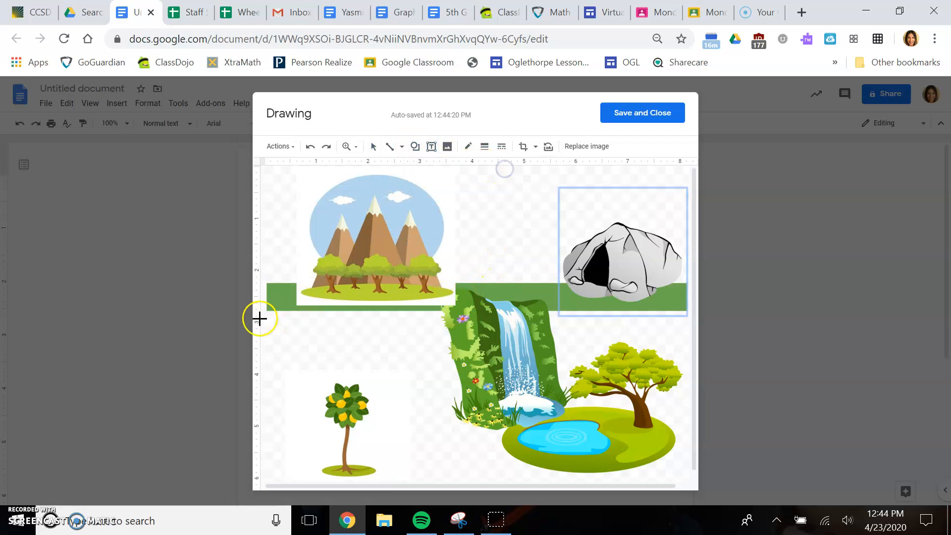
left_click_drag(267, 306, 472, 476)
Step: Fill the large rectangle with the same green as the band and make its border transparent
left_click(468, 147)
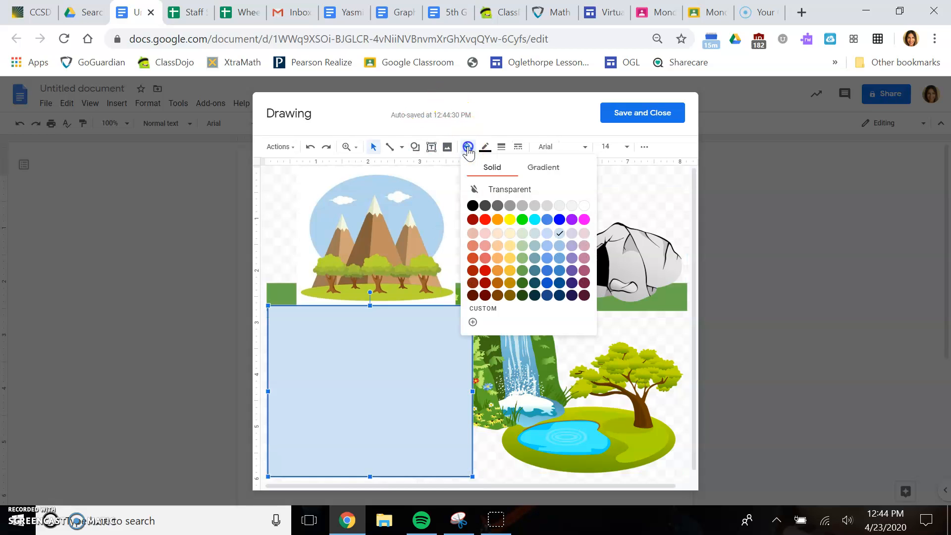
left_click(522, 270)
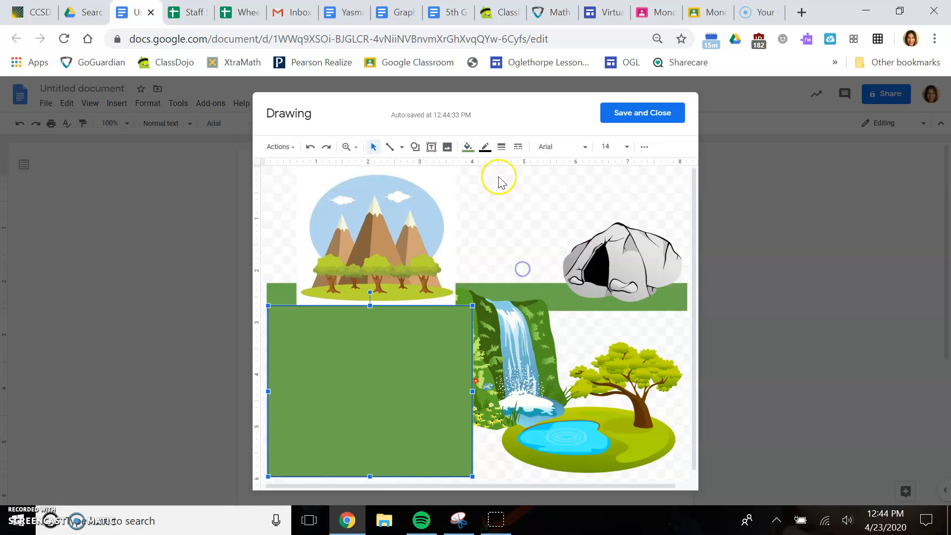
left_click(487, 147)
left_click(501, 167)
left_click(475, 193)
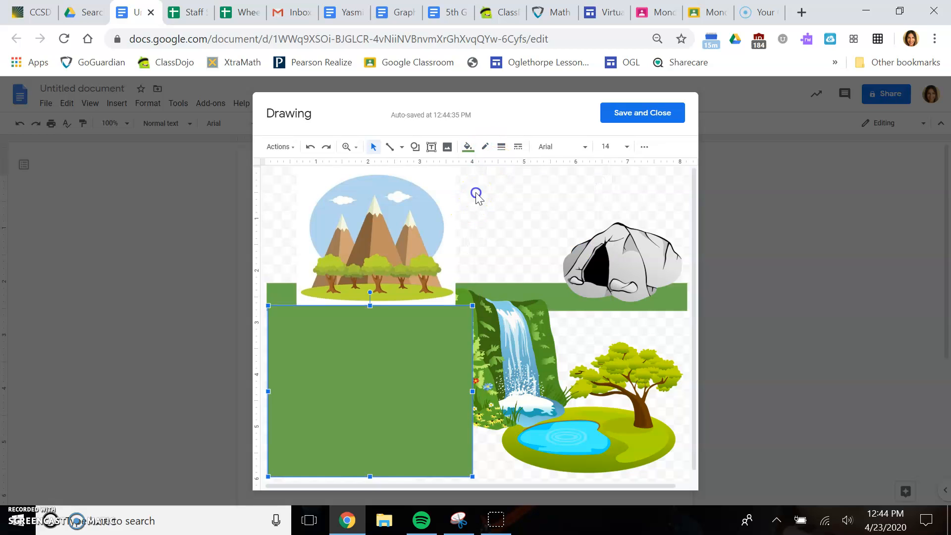
Step: Shift the large green rectangle to the canvas's left edge and send it to the back
left_click_drag(393, 368, 387, 365)
right_click(374, 396)
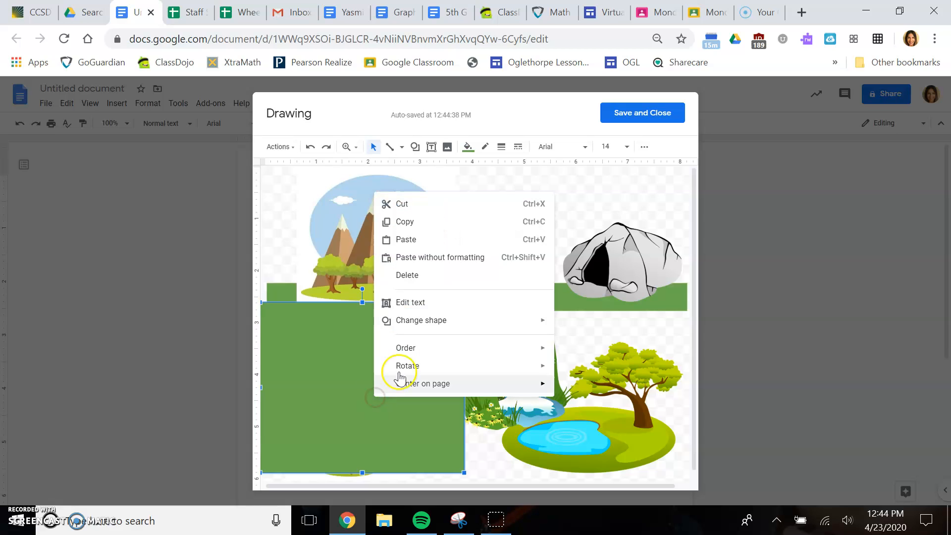
mouse_move(411, 368)
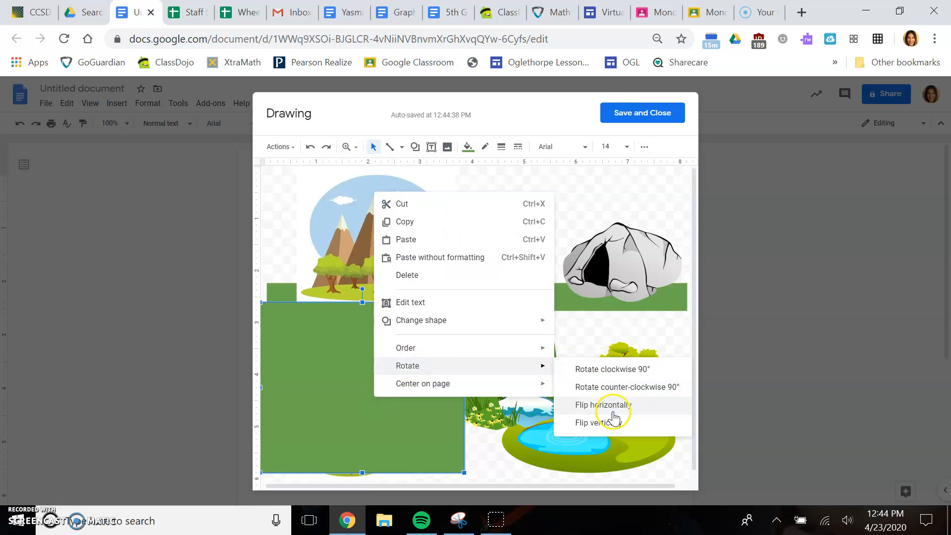
mouse_move(511, 347)
left_click(594, 402)
left_click(382, 420)
left_click(383, 419)
left_click(481, 452)
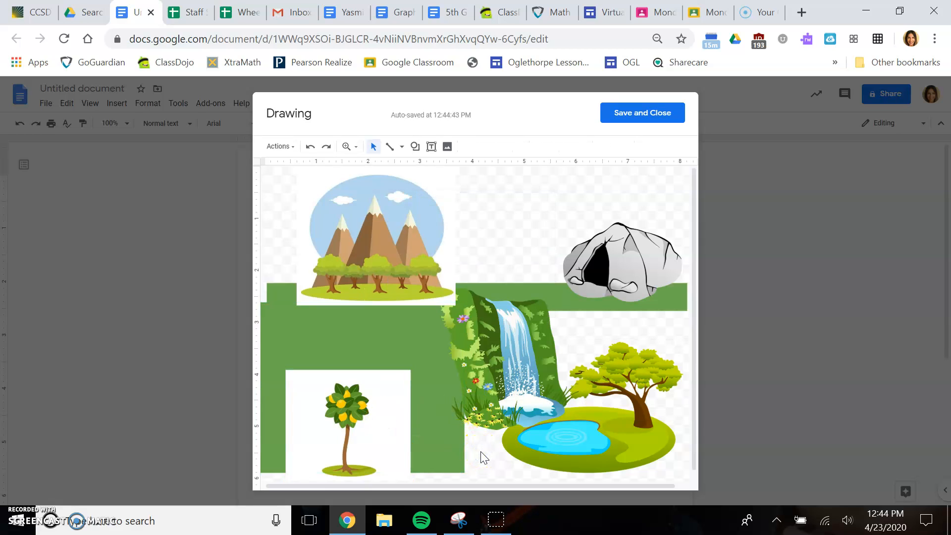
Step: Stretch the large green rectangle rightward behind the waterfall and pond until it nearly reaches the end of the green band
left_click(425, 395)
left_click_drag(461, 388, 687, 388)
left_click(687, 386)
left_click(437, 402)
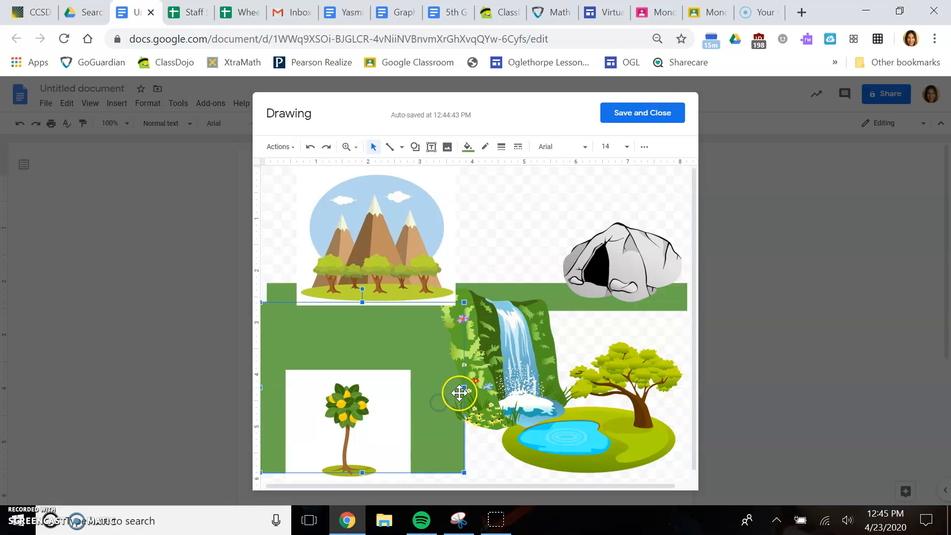
left_click_drag(463, 386, 681, 409)
left_click(366, 356)
left_click(271, 233)
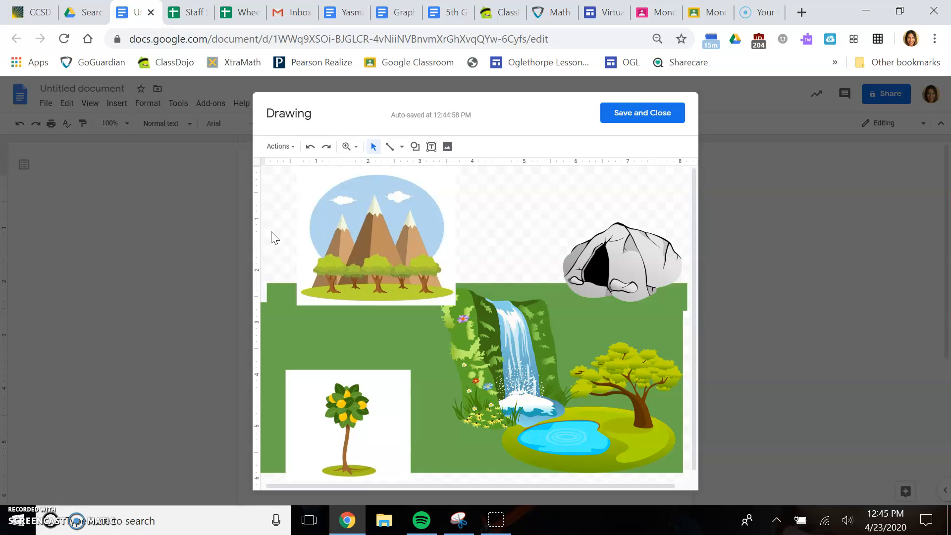
Step: Crop the lemon tree picture on both sides so that only a narrow strip around the tree is left
left_click(304, 391)
left_click(522, 146)
left_click_drag(287, 424, 320, 427)
left_click_drag(410, 427, 338, 418)
key("Return")
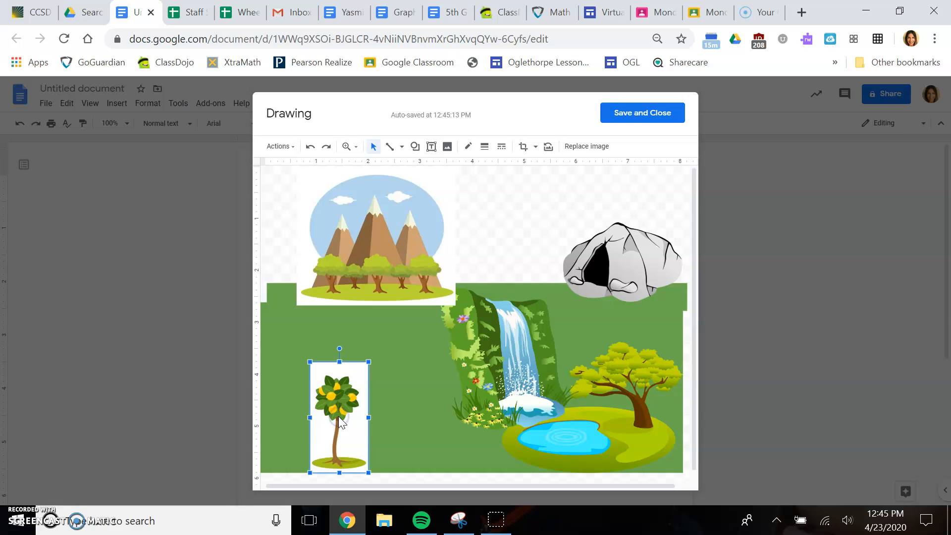
Step: Select all objects and scale the whole scene down together to about 7 inches wide, set slightly below the canvas's upper edge
mouse_move(282, 186)
left_mouse_down()
mouse_move(667, 470)
mouse_move(638, 425)
mouse_move(623, 420)
left_mouse_up()
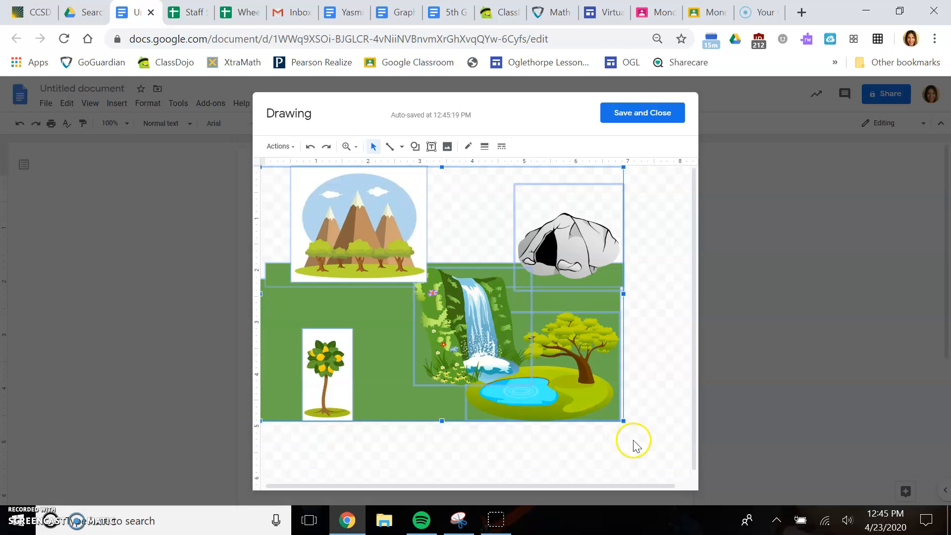
left_click(676, 415)
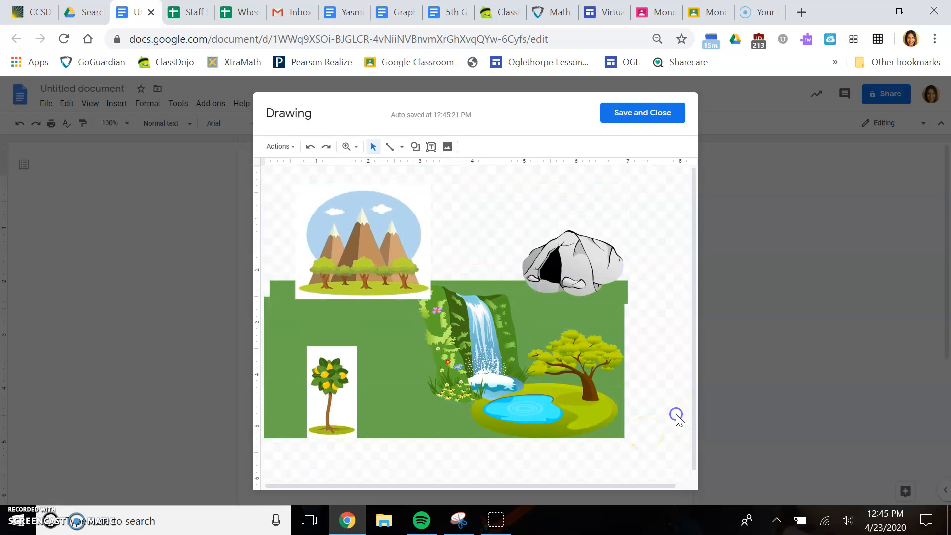
Step: Search the image library for "10 x 10 grid png"
left_click(452, 147)
left_click_drag(409, 225, 237, 234)
type("10 x 10 grid png")
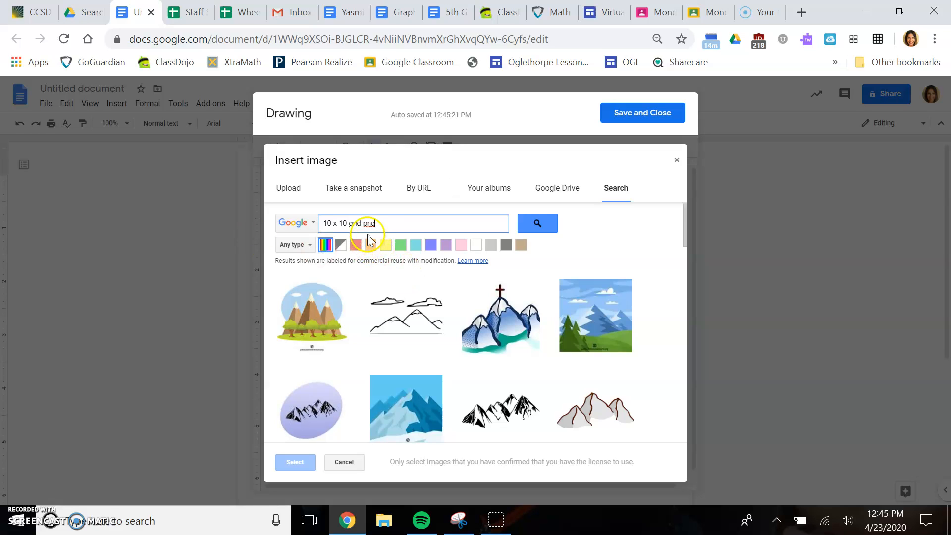
left_click(539, 224)
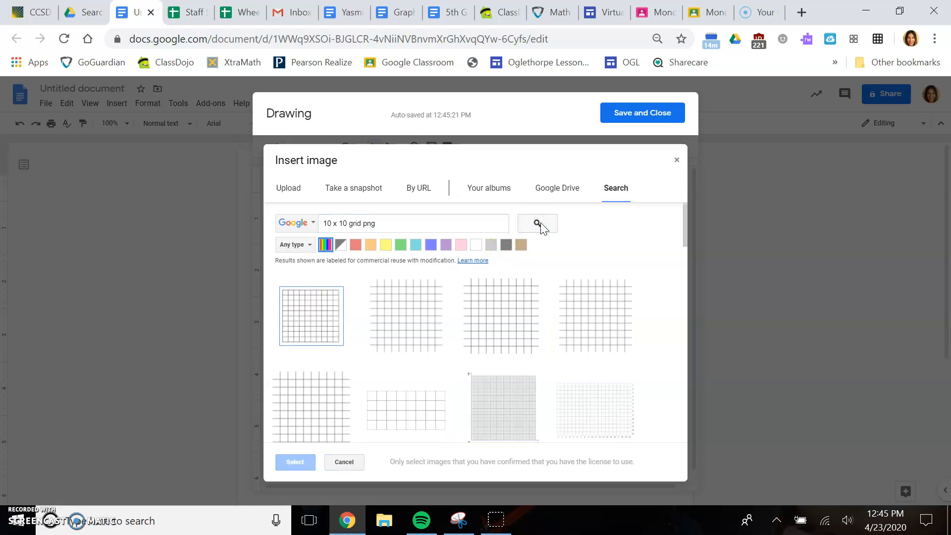
Step: Try to insert the second grid picture from the search results
left_click(412, 324)
left_click(296, 462)
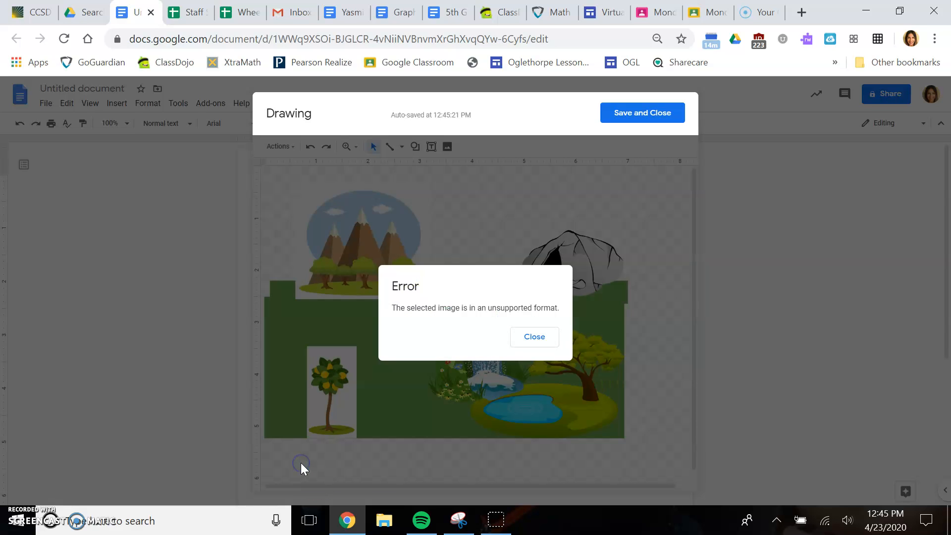
left_click(533, 338)
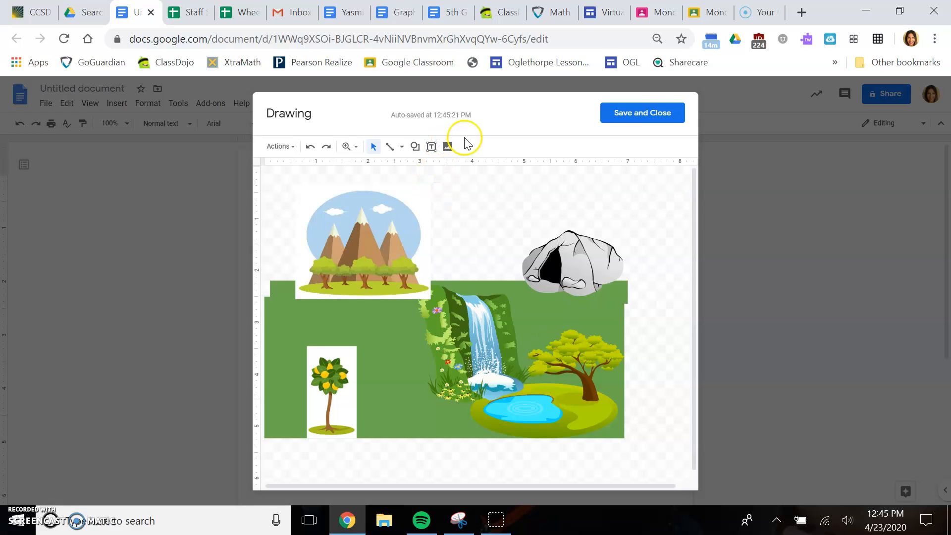
Step: Insert the third grid picture from the "10 x 10 grid png" results and align its right edge with the cave's right edge
left_click(447, 148)
left_click(487, 338)
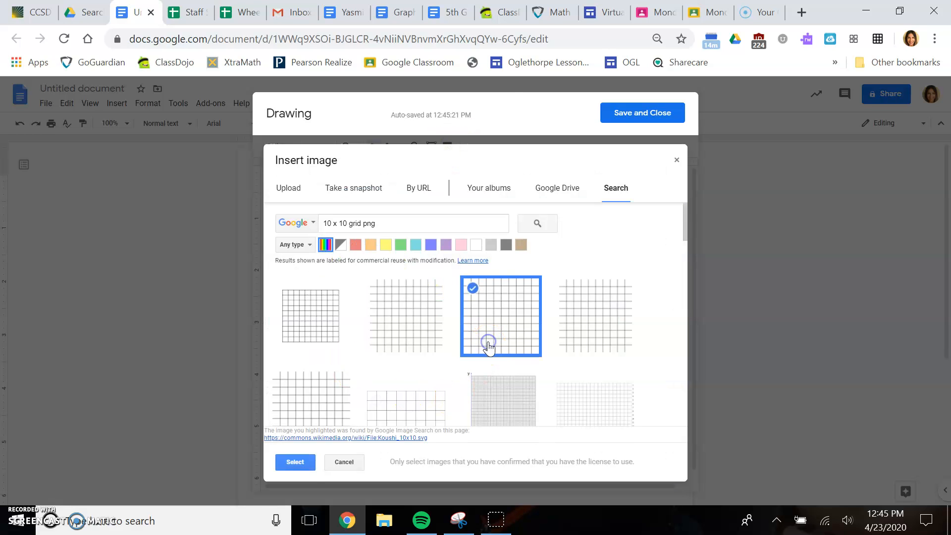
left_click(297, 462)
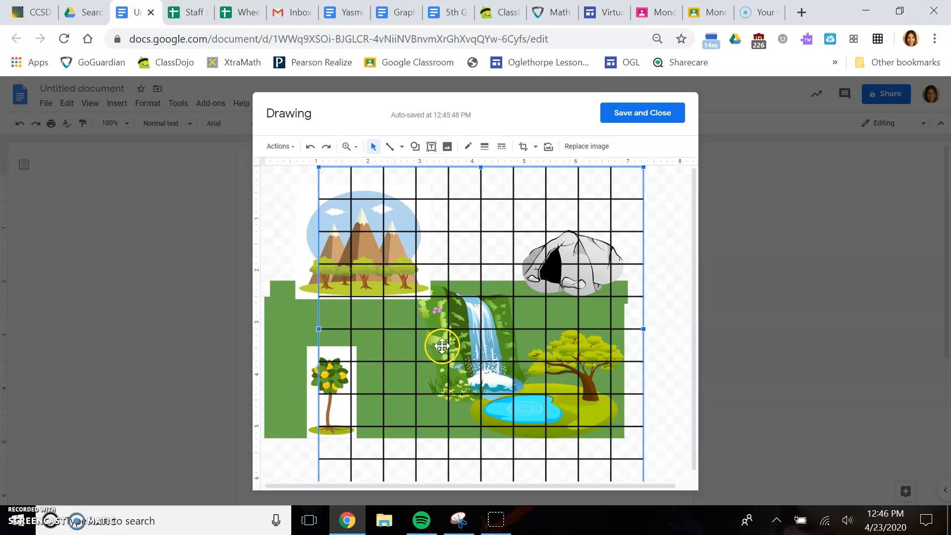
left_click_drag(418, 345, 393, 357)
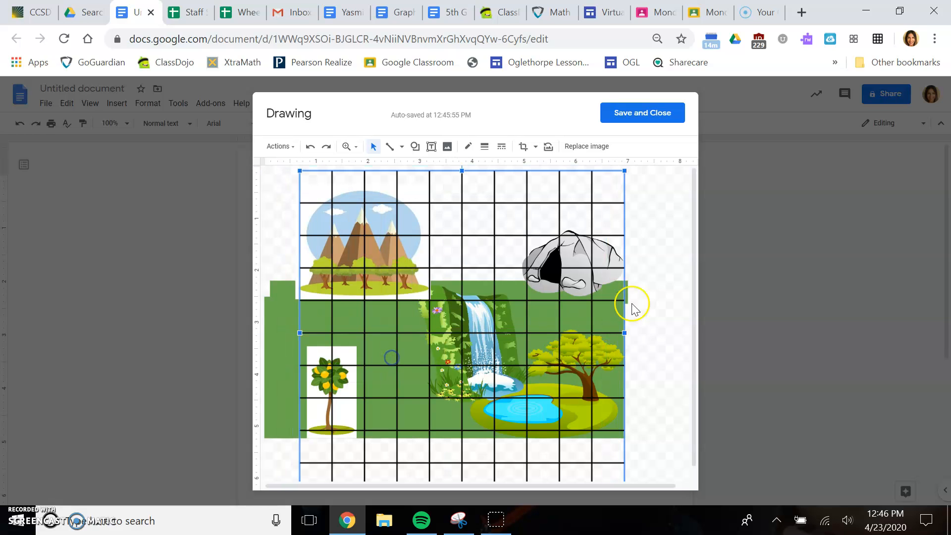
mouse_move(691, 319)
left_mouse_down()
mouse_move(693, 382)
mouse_move(694, 314)
left_mouse_up()
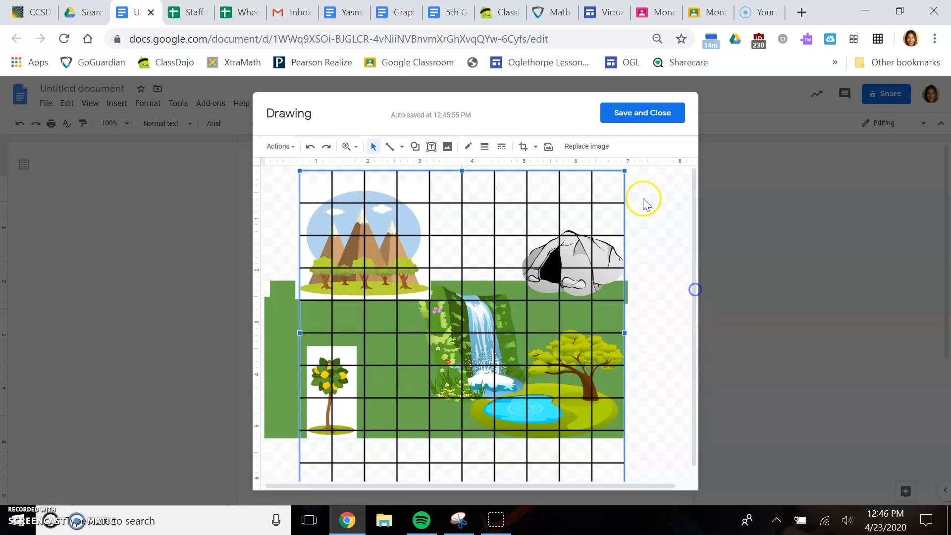
Step: Shrink the grid to a square of about 5.5 inches that fits fully on the canvas
right_click(577, 225)
left_click(623, 170)
key("Up")
key("Up")
key("Up")
key("Up")
key("Up")
key("Up")
key("Up")
key("Up")
left_click(655, 239)
left_click(641, 224)
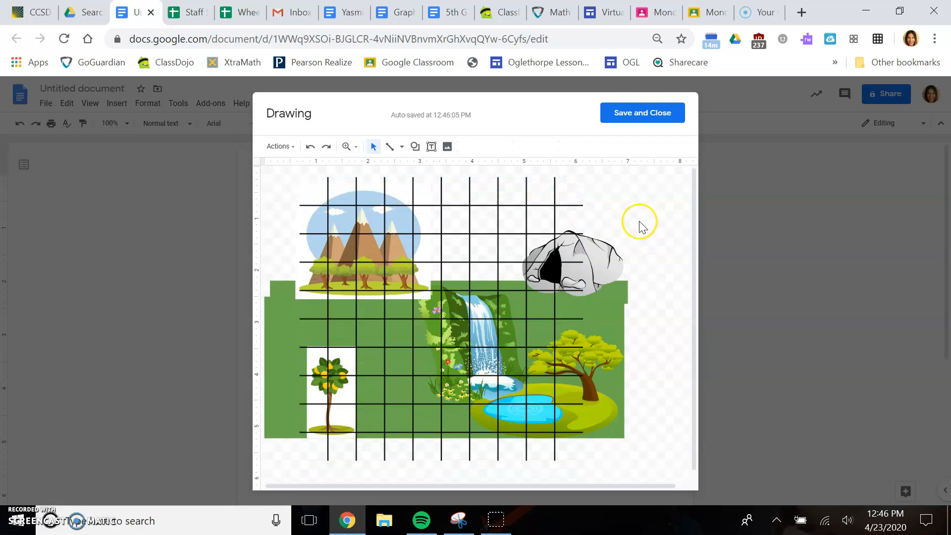
Step: Move the cave left and slightly up so that it lies completely inside the grid
left_click(302, 270)
left_click(613, 258)
key("Left")
key("Left")
key("Left")
key("Left")
key("Left")
key("Left")
key("Left")
key("Left")
key("Left")
key("Left")
key("Left")
key("Left")
key("Left")
key("Up")
key("Up")
key("Up")
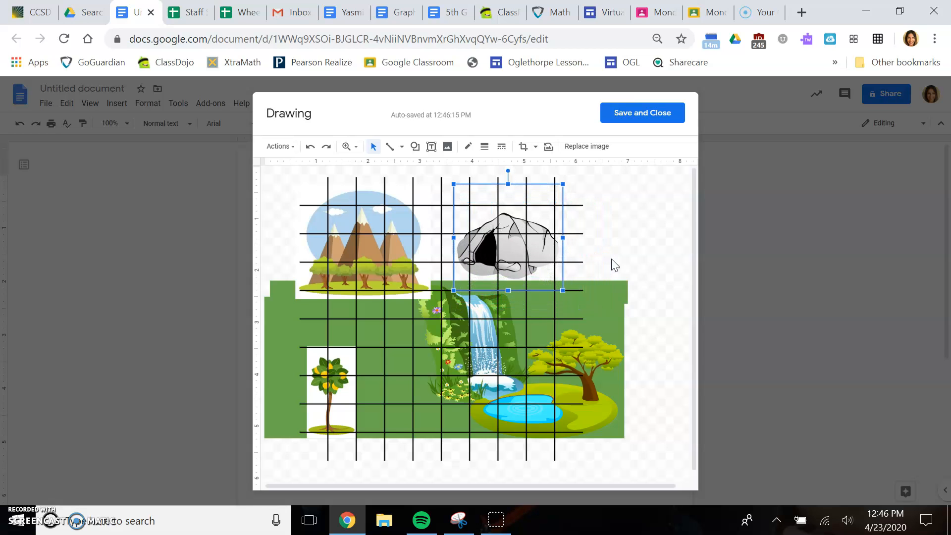
key("Left")
key("Up")
Step: Move the pond-and-tree picture left until its right edge lines up with the grid's right edge
left_click(647, 382)
left_click(589, 371)
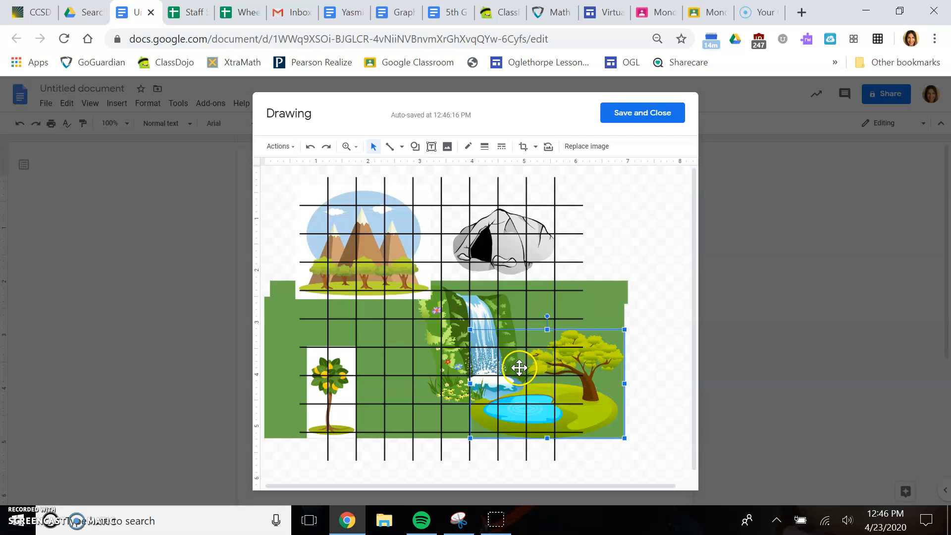
key("Left")
key("Left")
key("Left")
key("Left")
key("Left")
key("Left")
key("Left")
key("Left")
key("Left")
key("Left")
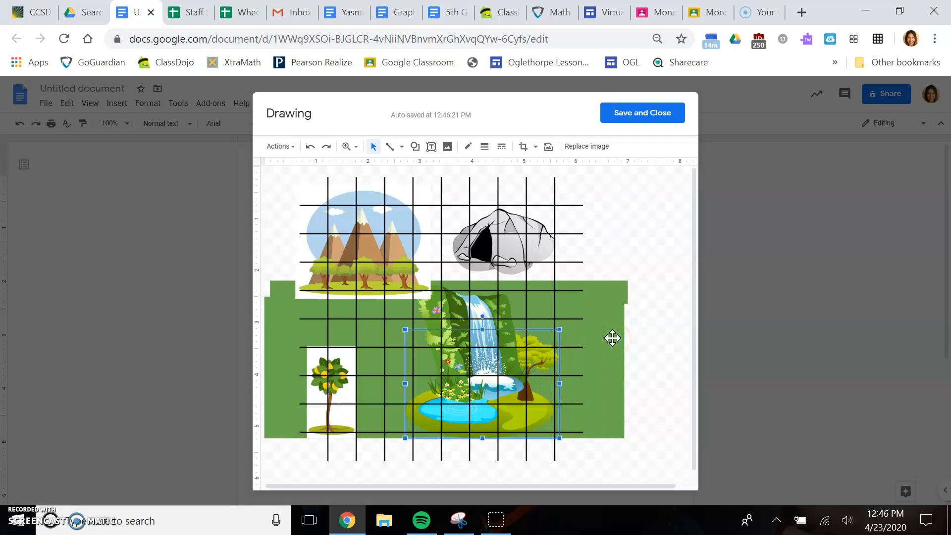
key("Right")
key("Right")
key("Right")
Step: Shift the grid about 2 inches to the left
left_click(451, 307)
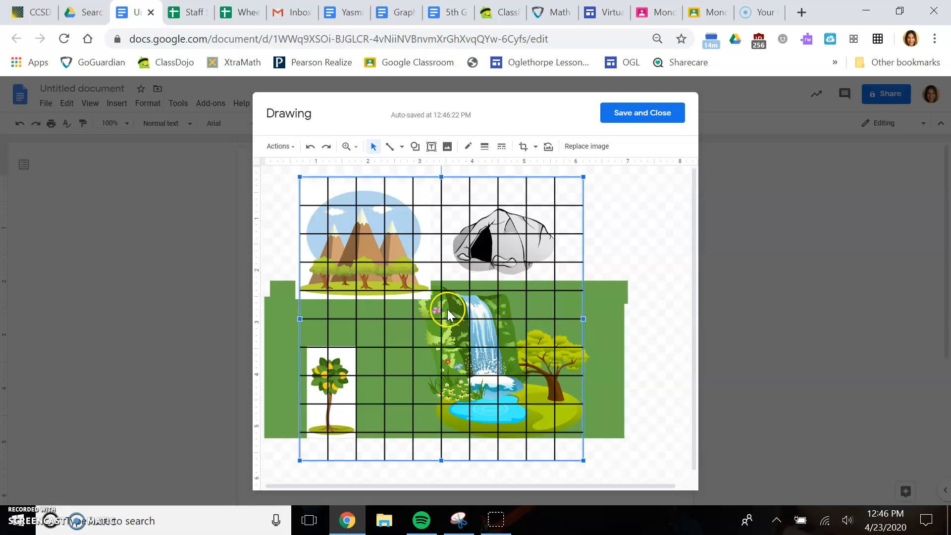
right_click(423, 334)
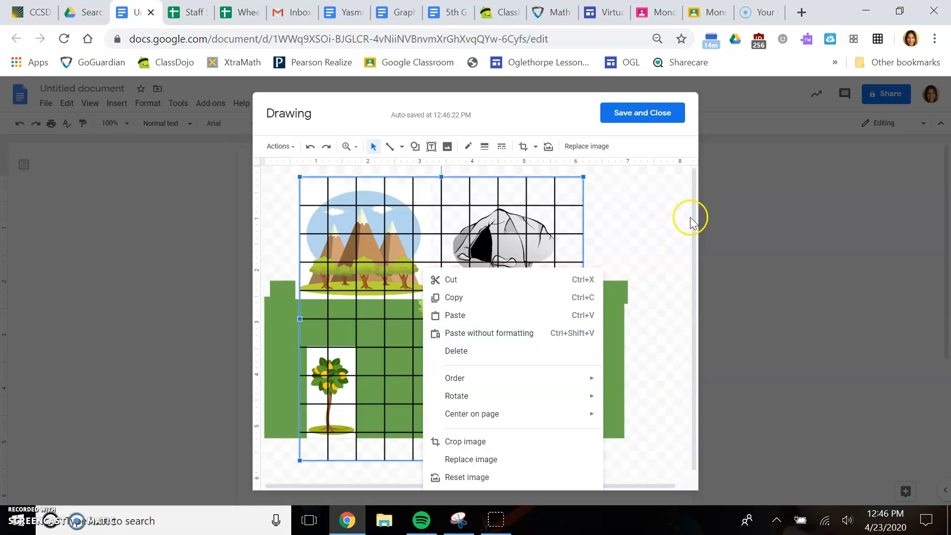
left_click(569, 229)
left_click(567, 236)
key("Left")
key("Left")
key("Left")
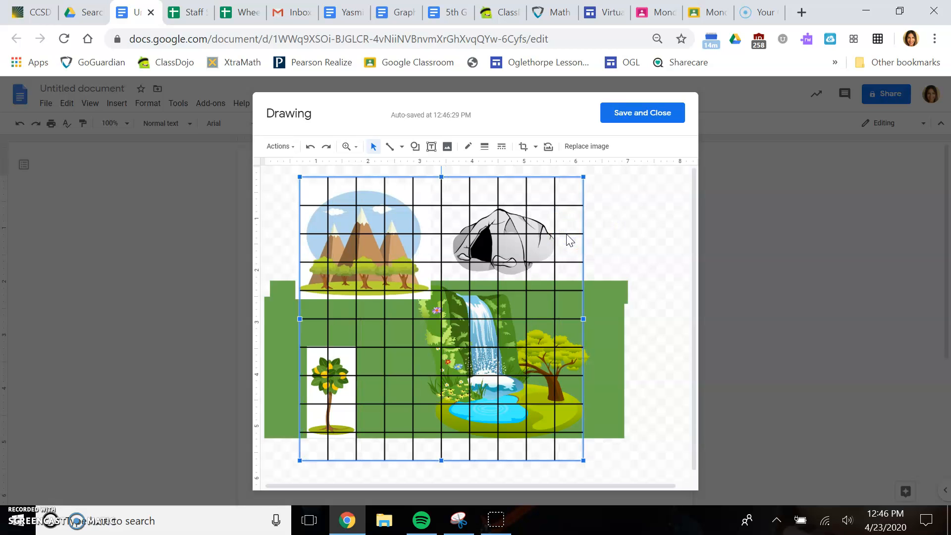
key("Left")
key("Left")
key("Left")
key("Left")
key("Left")
key("Left")
key("Left")
key("Left")
key("Left")
key("Left")
key("Left")
key("Left")
key("Left")
key("Left")
key("Left")
key("Left")
Step: Nudge the waterfall to the left, clear of most of the tree beside the pond
left_click(498, 330)
key("Left")
key("Left")
key("Left")
key("Left")
key("Left")
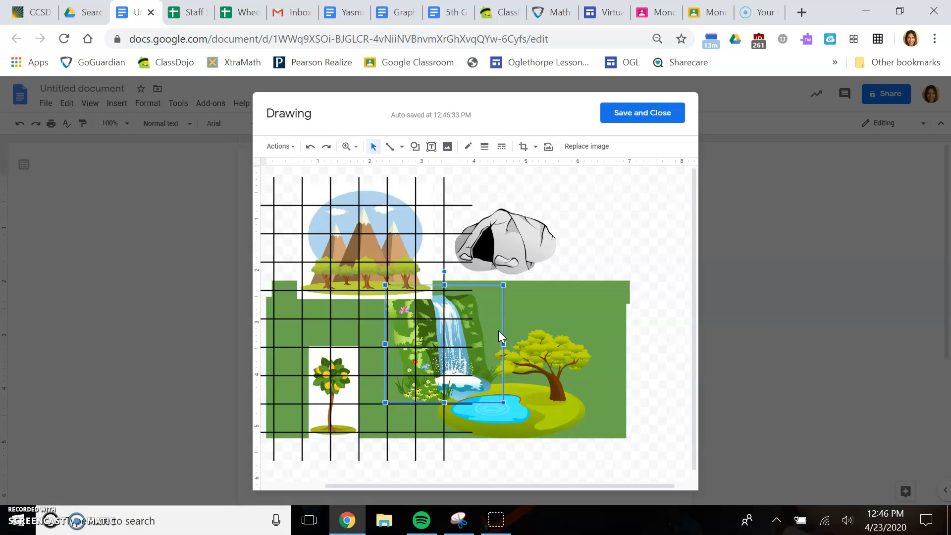
Step: Move the grid back to the right so that it covers the mountains, cave, trees and pond
left_click(434, 205)
key("Right")
key("Right")
key("Right")
key("Right")
key("Right")
key("Right")
key("Right")
key("Right")
key("Right")
key("Right")
key("Right")
key("Right")
key("Right")
key("Right")
key("Right")
key("Right")
key("Right")
key("Right")
key("Right")
key("Right")
key("Left")
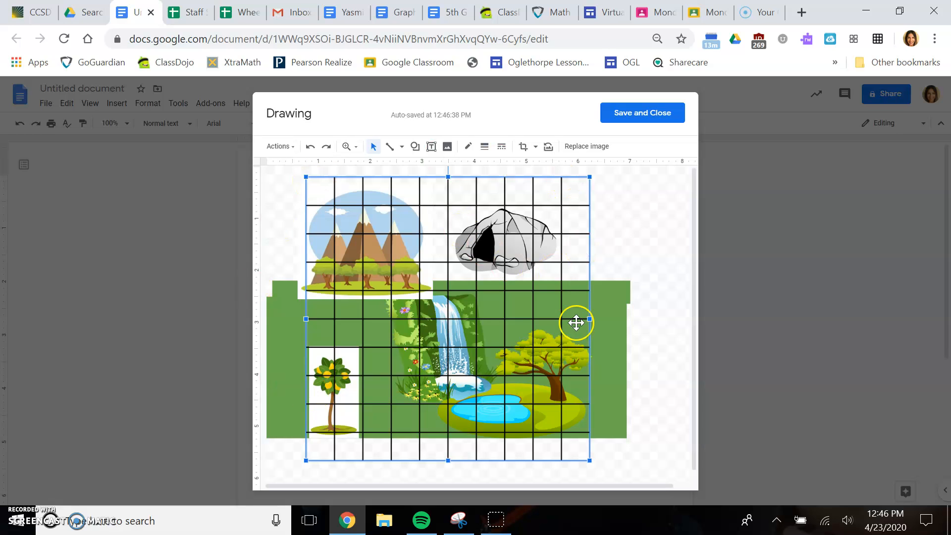
Step: Trim both ends of the green band and the large green rectangle to the grid's left and right edges
left_click(611, 299)
left_click_drag(630, 292, 584, 294)
left_click(610, 328)
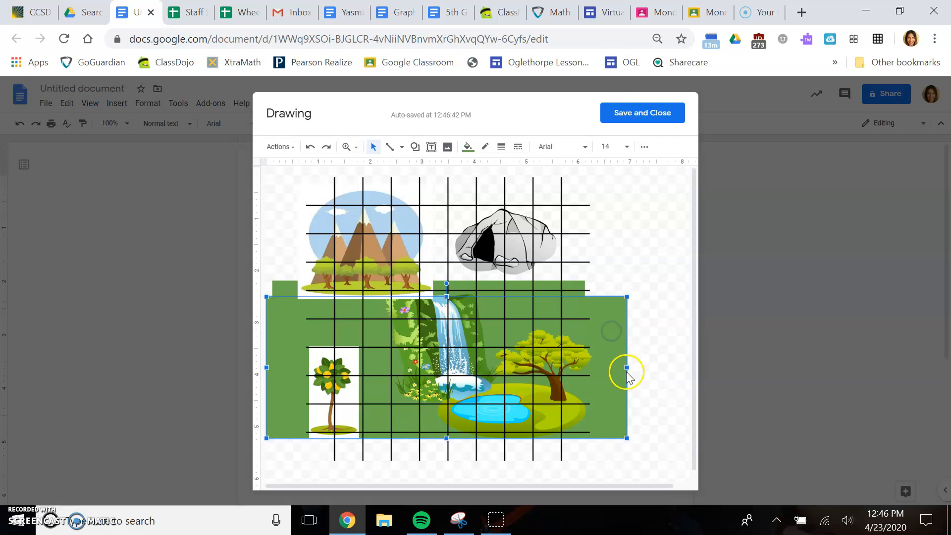
left_click_drag(626, 367, 589, 370)
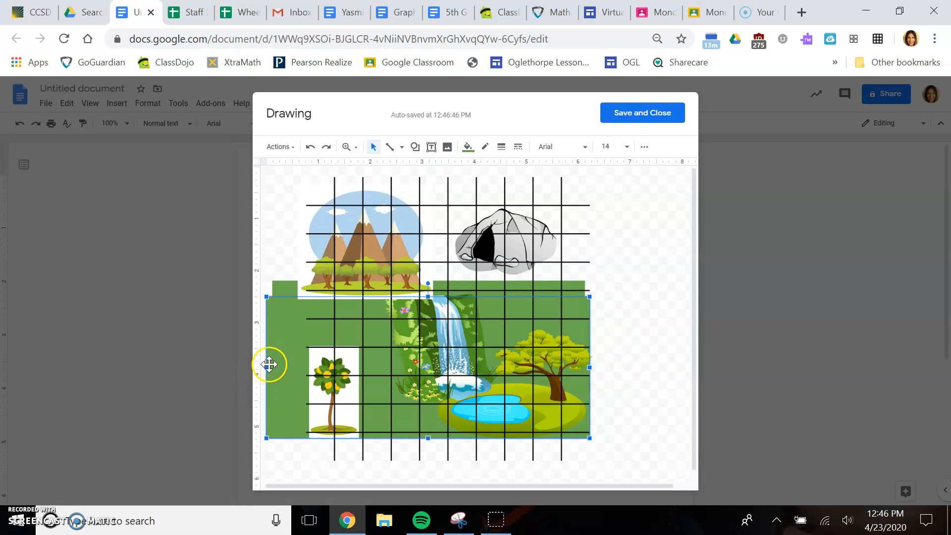
left_click_drag(266, 367, 309, 373)
left_click(274, 289)
left_click_drag(273, 293, 309, 297)
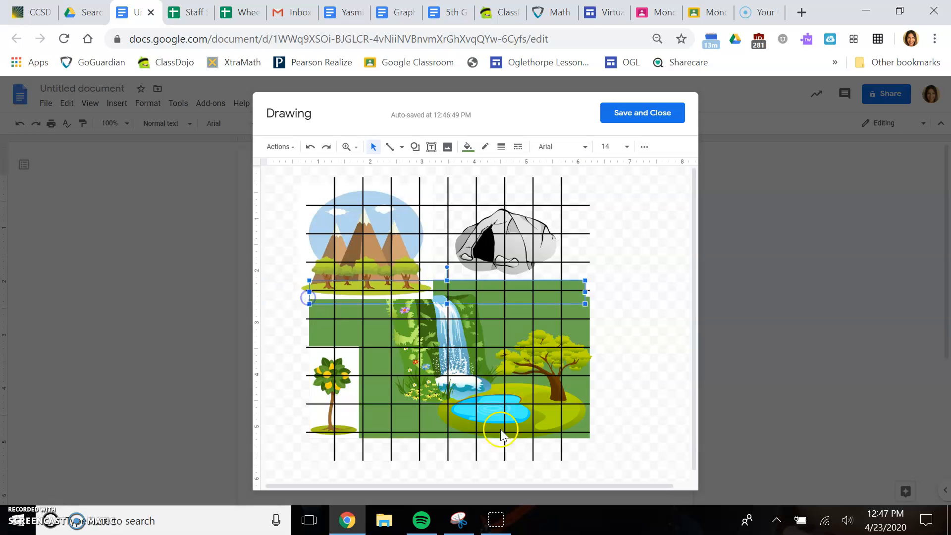
Step: Enlarge the pond-and-tree picture down to the grid's lower edge and nudge the grid slightly left
left_click(589, 436)
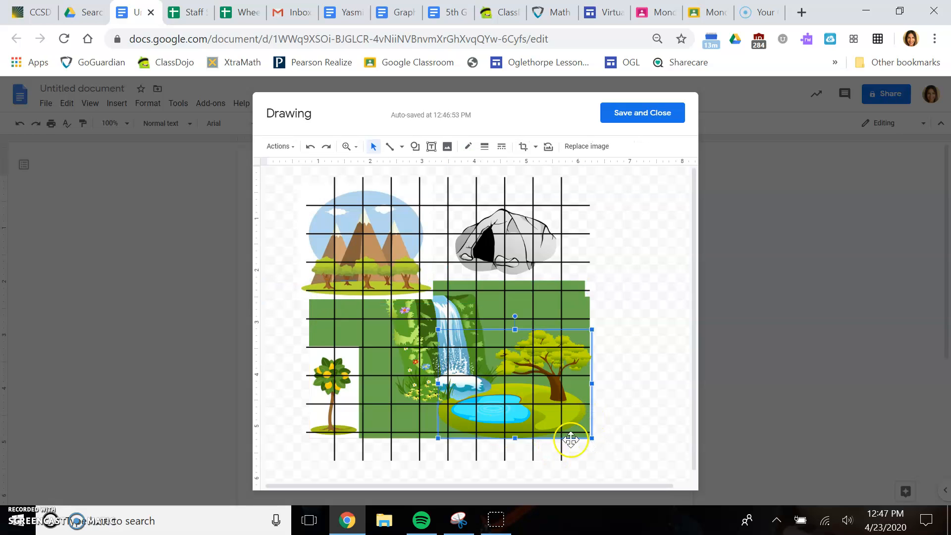
left_click_drag(437, 437, 408, 420)
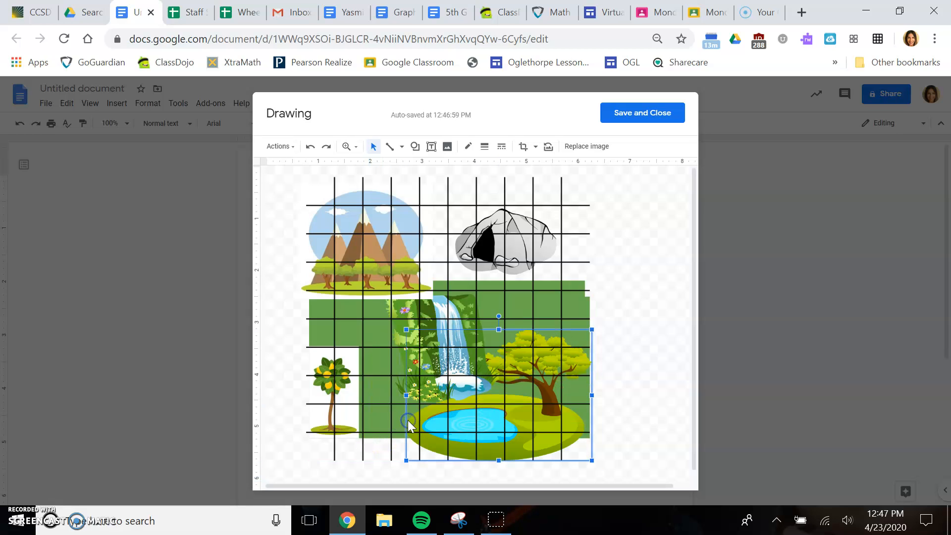
left_click(587, 299)
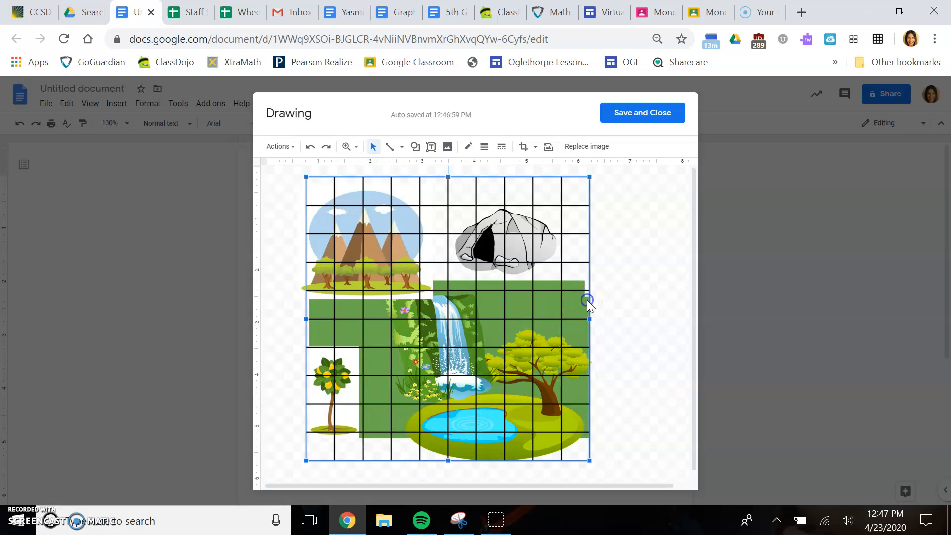
key("Left")
Step: Extend the large green rectangle downward to the grid's lower edge
left_click(587, 299)
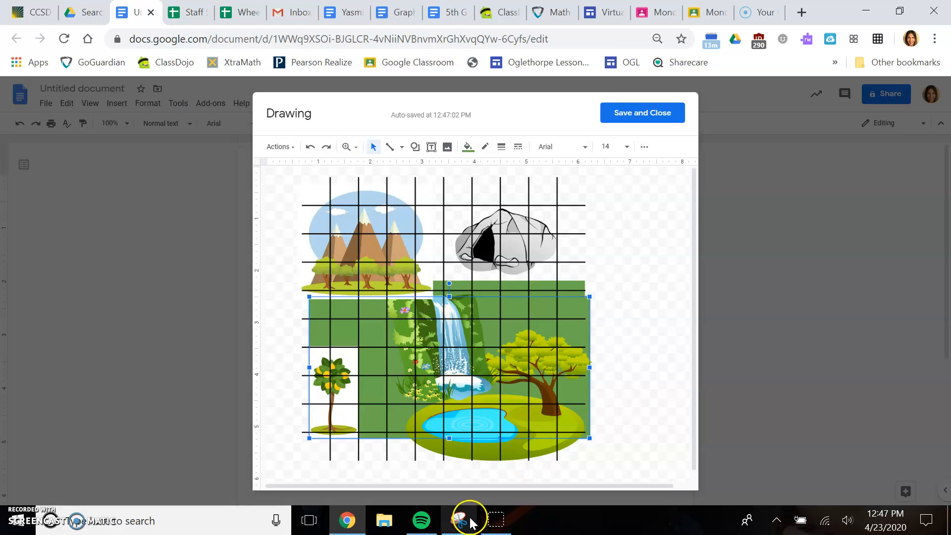
left_click_drag(449, 437, 449, 460)
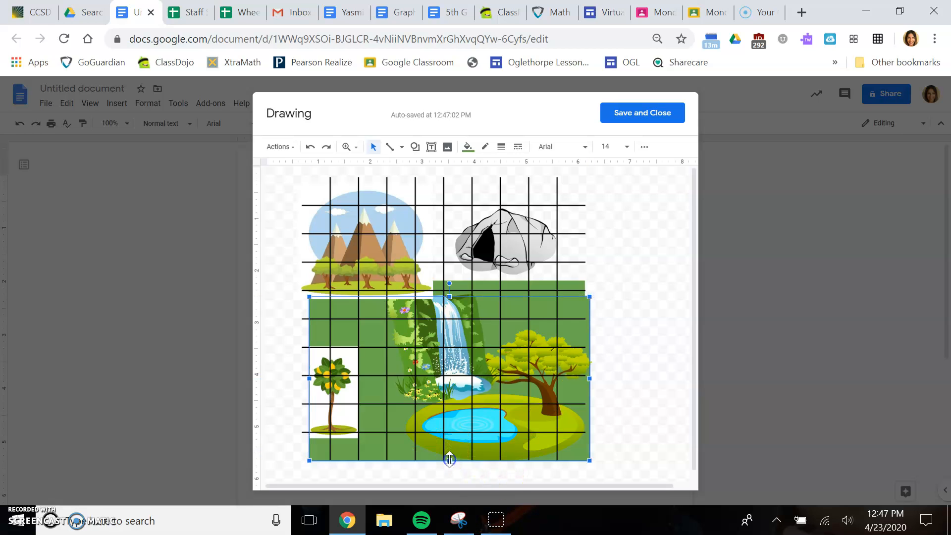
left_click(640, 289)
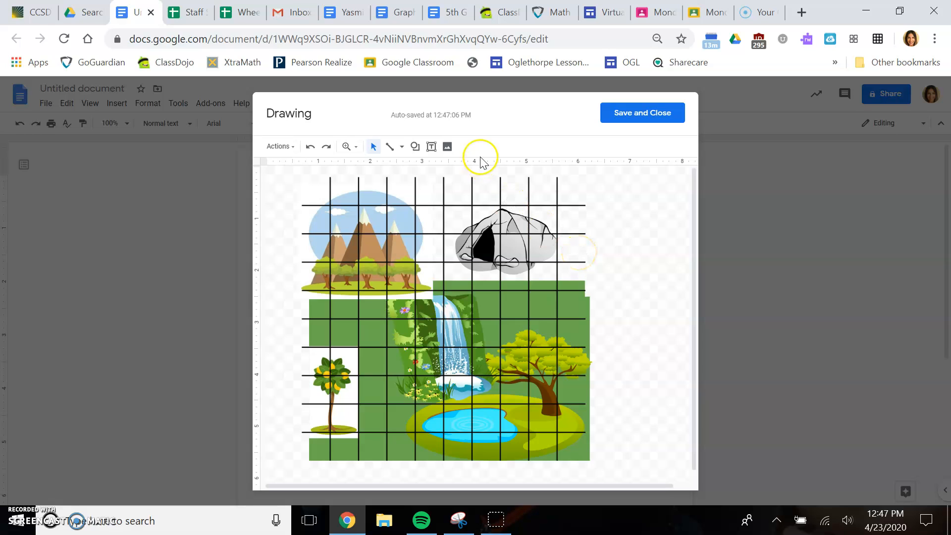
Step: Add a text box about 6.2 inches wide and 0.7 inch tall across the grid's top row and nudge it into place
left_click(432, 147)
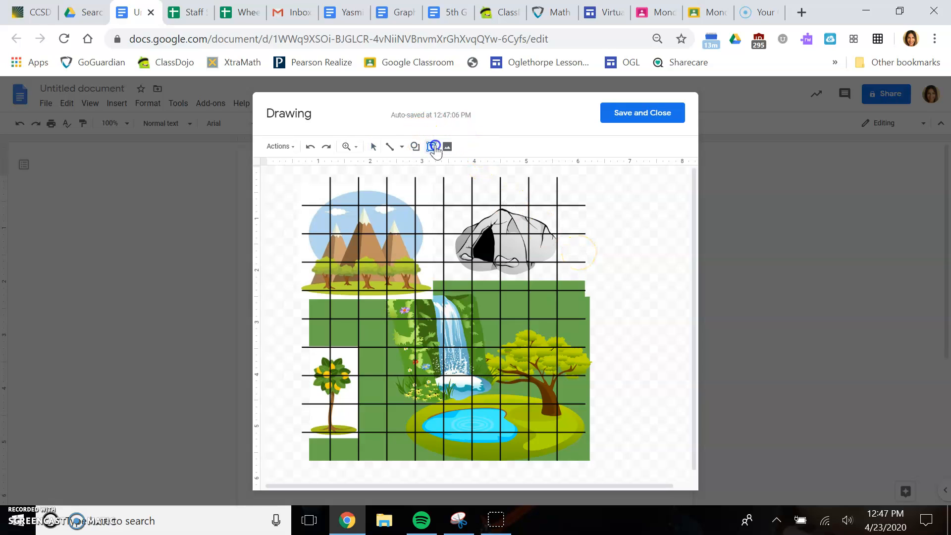
left_click(275, 174)
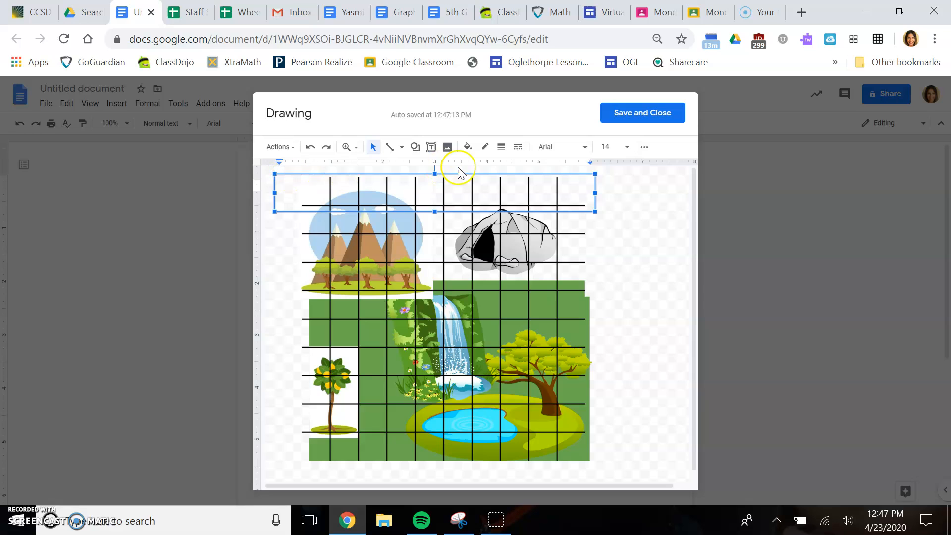
left_click(524, 178)
left_click(524, 179)
key("Right")
key("Right")
key("Right")
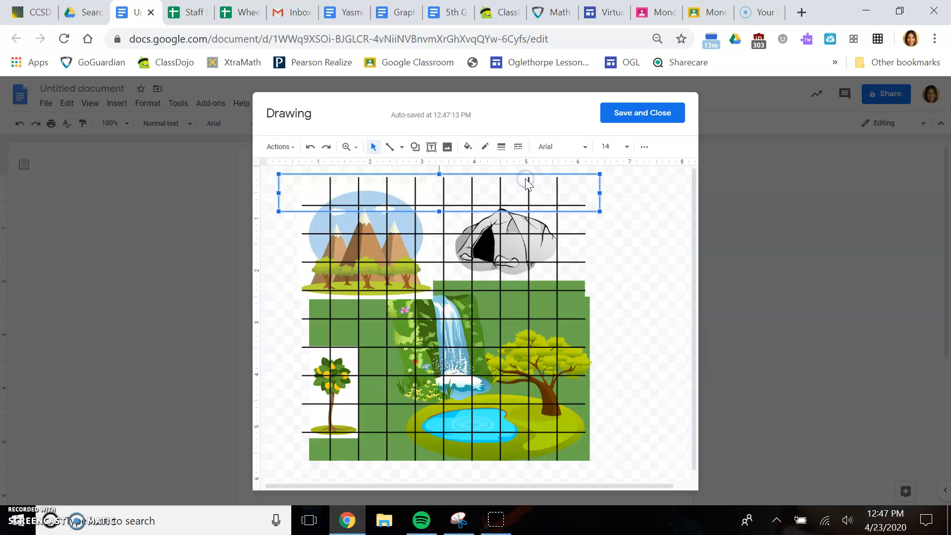
key("Up")
key("Up")
key("Right")
key("Down")
Step: Enter A in the text box over the grid's first column and raise the box just above the grid
left_click(435, 169)
left_click(314, 179)
type("A")
key("Left")
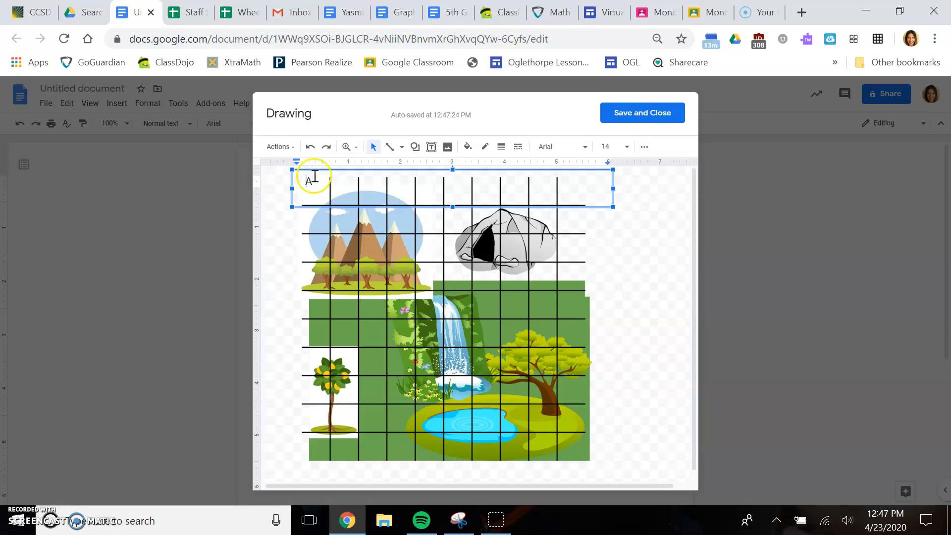
left_click_drag(694, 256, 693, 229)
left_click_drag(594, 182, 591, 171)
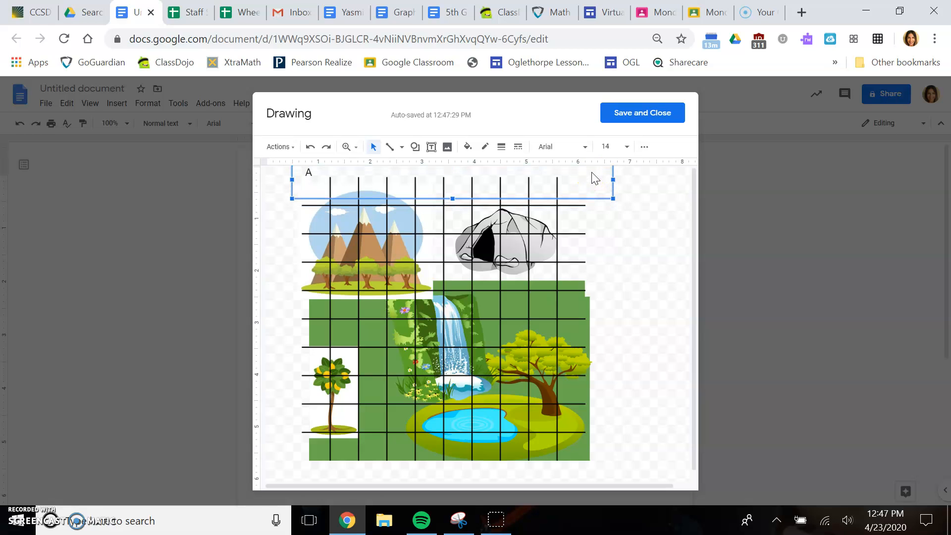
Step: Add the column labels B through J after A, spaced to line up with the grid's columns
left_click(313, 172)
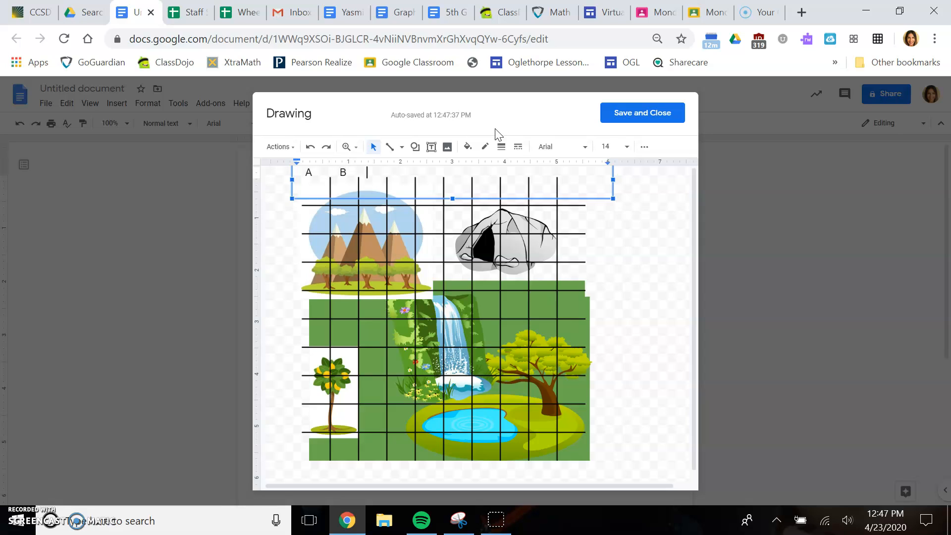
type("C")
type("G")
key("BackSpace")
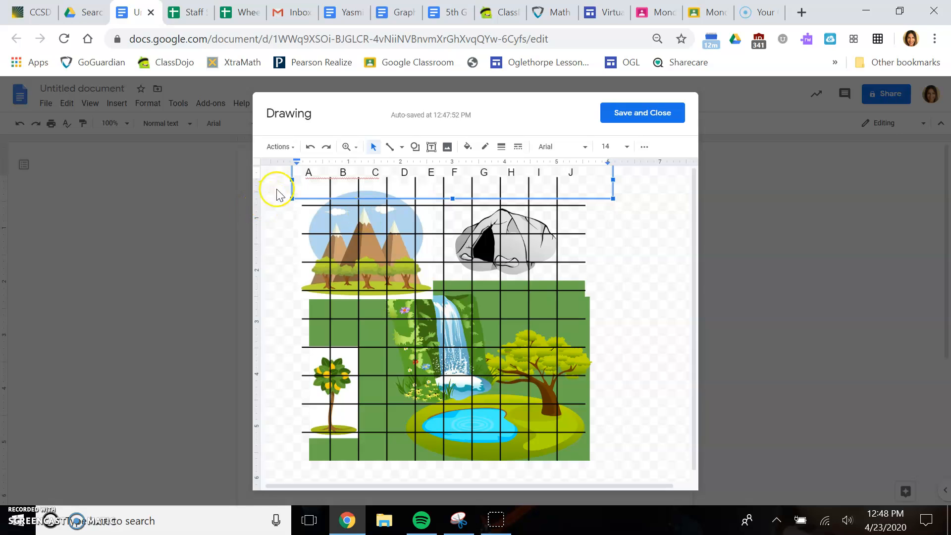
Step: Add a text box about 0.65 inch wide and 5.6 inches tall beside the grid's rows and enter 1 and 2 on separate lines
left_click(431, 147)
left_click_drag(271, 169, 305, 461)
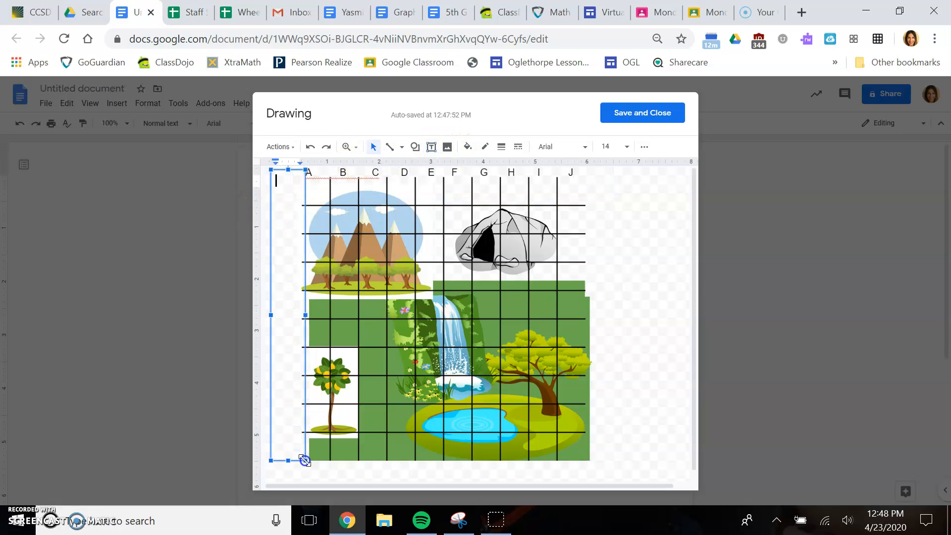
key("Return")
type("1")
key("Return")
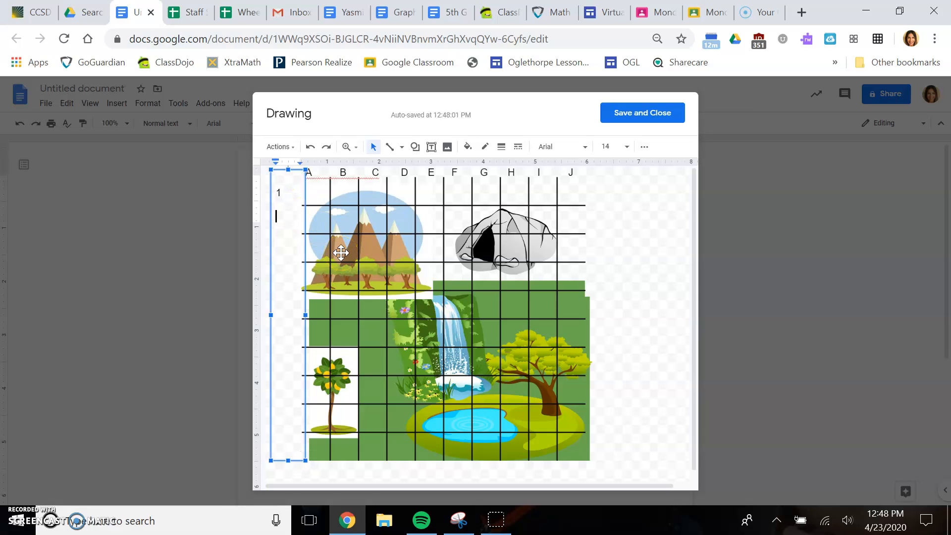
key("Return")
key("BackSpace")
Step: Set the row numbers' font size to 12 and move 2 down beside the grid's second row
key("ctrl+a")
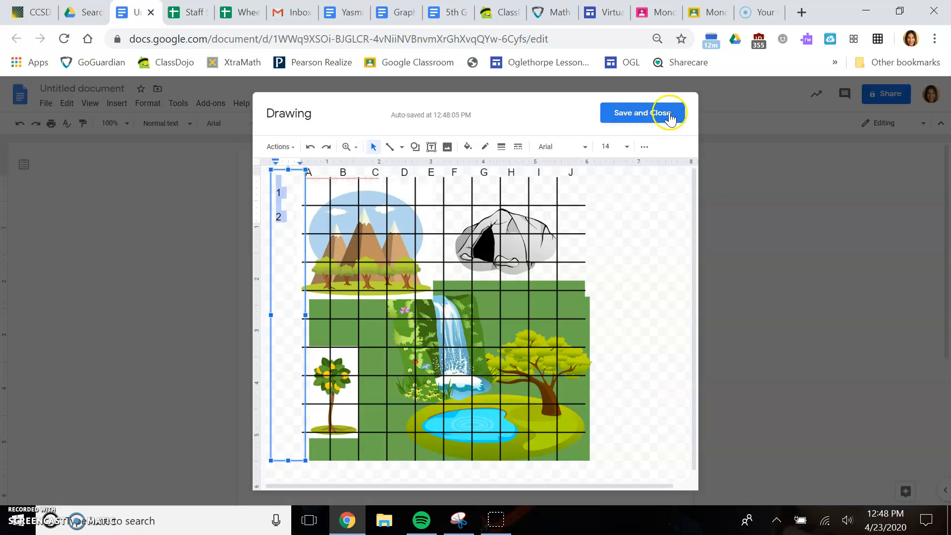
left_click(626, 147)
left_click(609, 273)
left_click(285, 195)
key("Return")
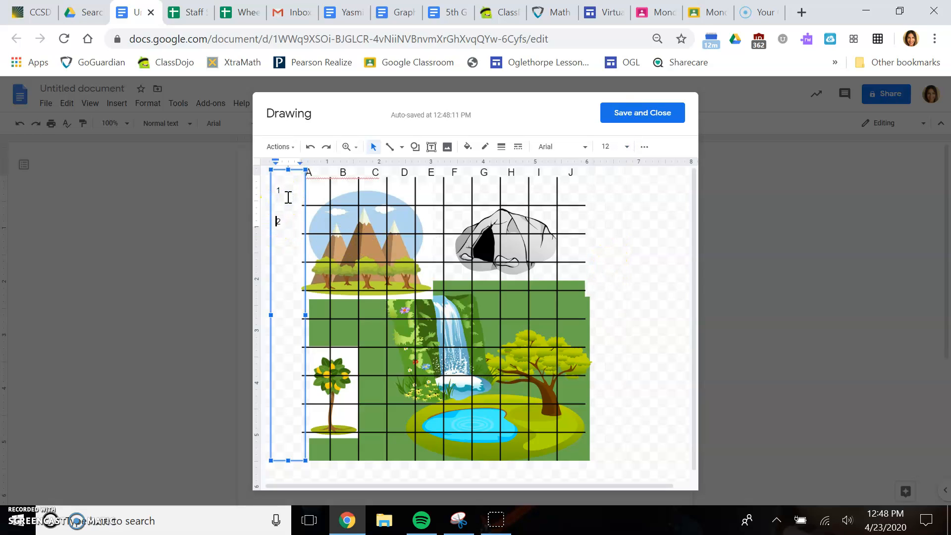
Step: Enter the row numbers 3, 4 and 5 below 2, spacing them to match their grid rows
key("Return")
type("3")
key("Return")
type("4")
key("Return")
key("Return")
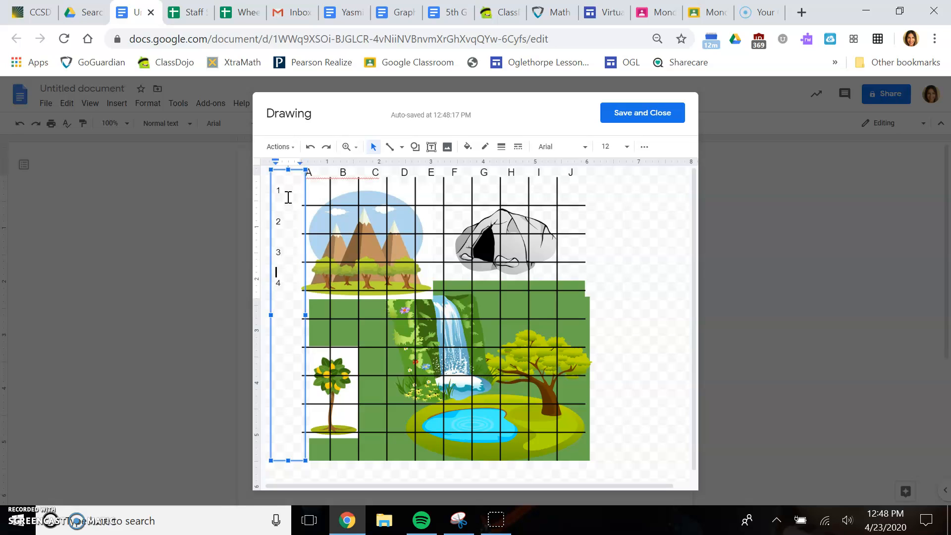
key("Delete")
key("Return")
key("Return")
key("Return")
type("5")
key("Return")
key("Return")
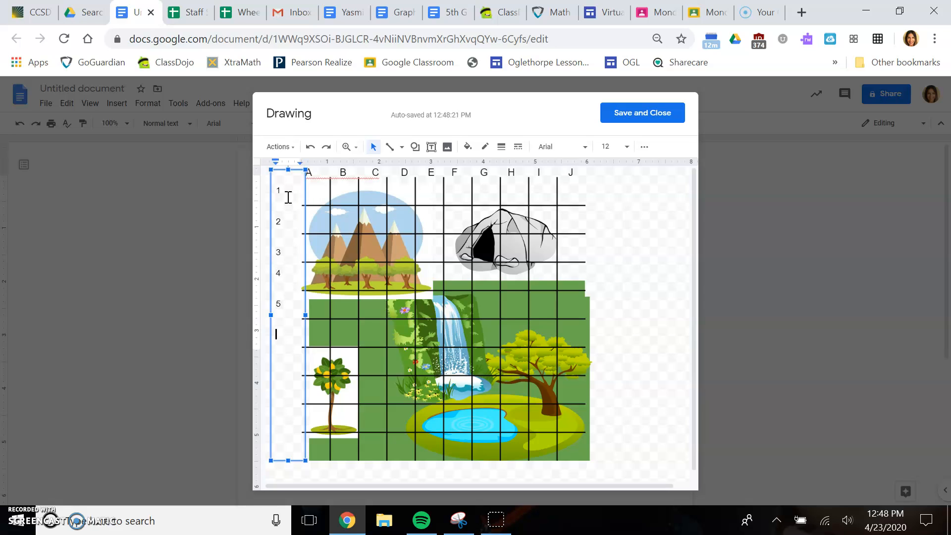
Step: Enter the row numbers 6, 7 and 8 with blank lines between them to match the grid rows
type("6")
key("Return")
key("Return")
key("Return")
type("7")
key("Return")
key("Return")
key("Return")
type("8")
key("Return")
key("Return")
Step: Enter 9 and 10 beside the last two grid rows, then save the drawing into the document
type("9")
key("Return")
key("Return")
key("Return")
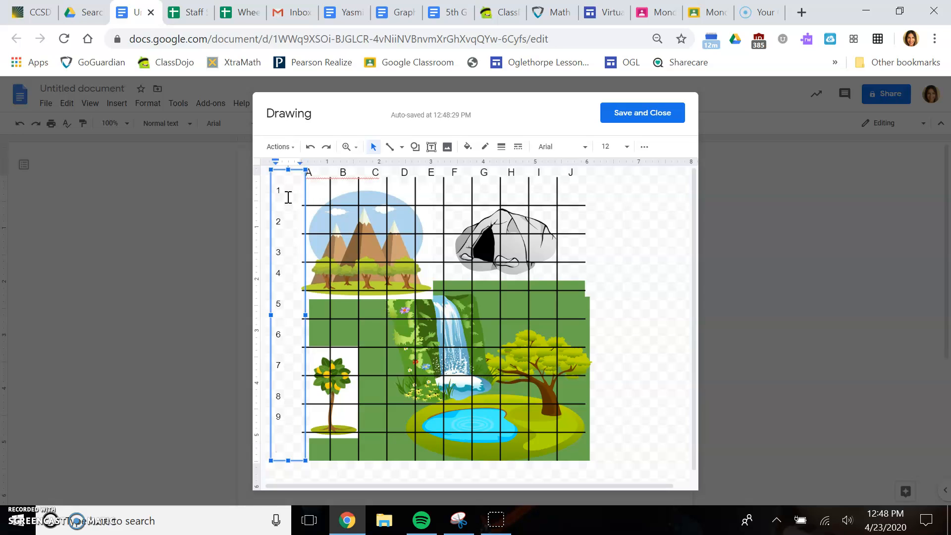
key("Up")
key("Return")
key("BackSpace")
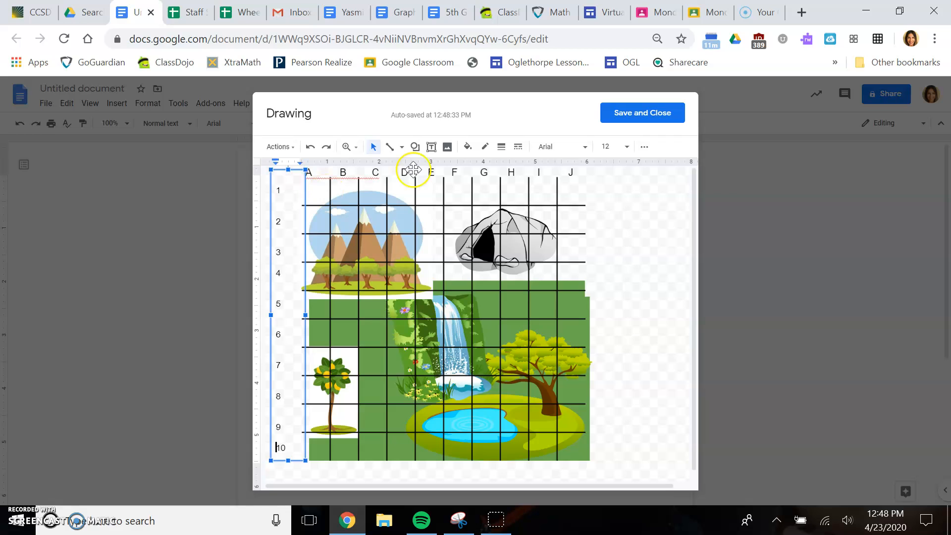
left_click(663, 266)
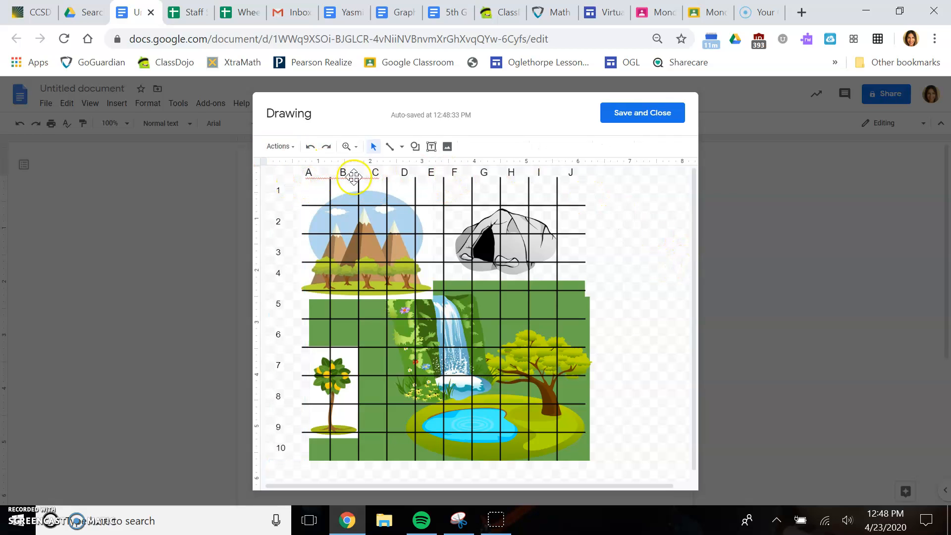
left_click(632, 113)
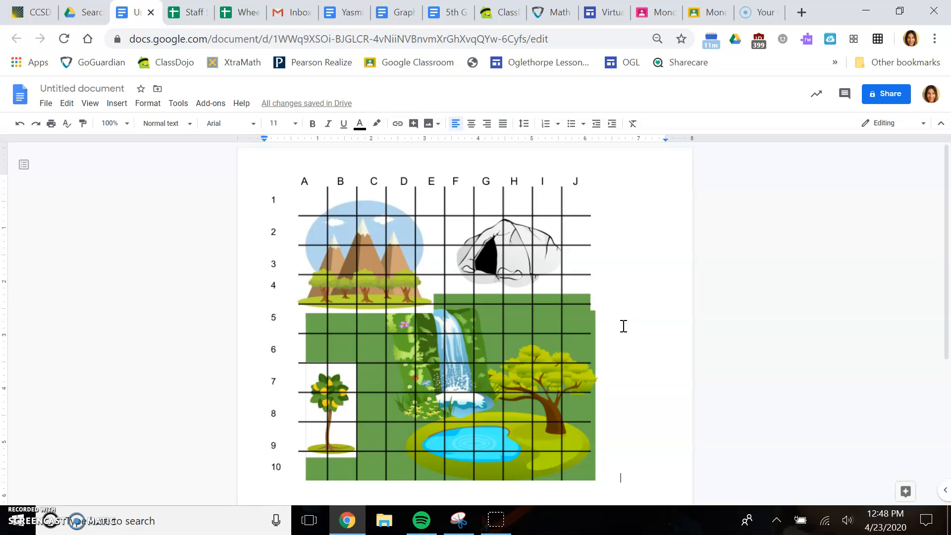
Step: Reopen the drawing and scribble a route from the mountains past the waterfall, large tree, pond and fruit tree, back over the mountains to the cave
double_click(445, 390)
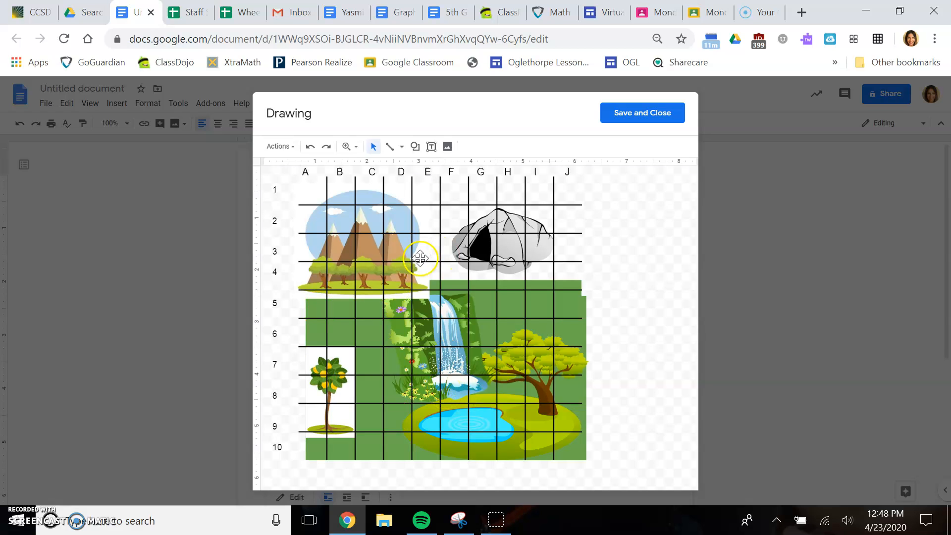
left_click(401, 147)
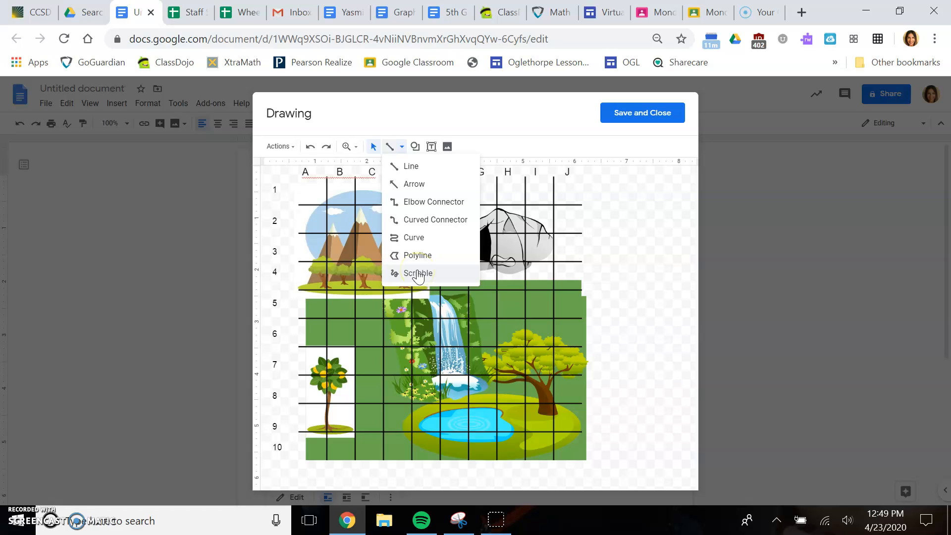
left_click(440, 276)
left_click(440, 275)
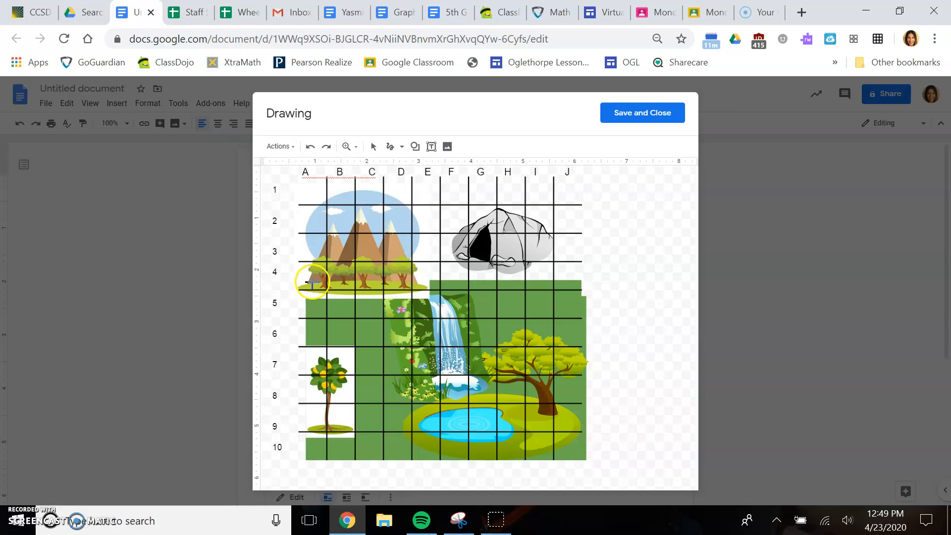
mouse_move(313, 282)
left_mouse_down()
mouse_move(401, 286)
mouse_move(440, 304)
mouse_move(517, 410)
mouse_move(553, 417)
mouse_move(553, 404)
mouse_move(487, 411)
mouse_move(449, 429)
left_mouse_up()
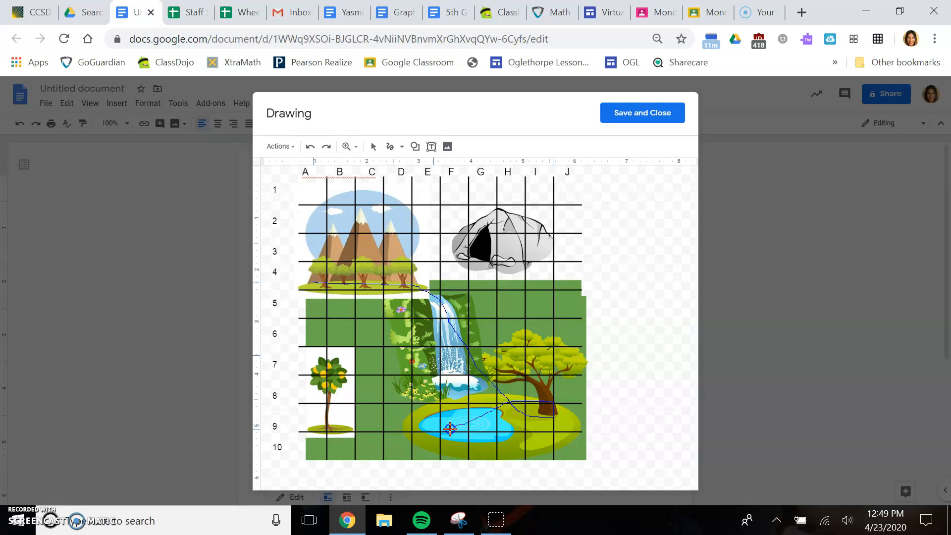
mouse_move(438, 433)
left_mouse_down()
mouse_move(337, 440)
mouse_move(318, 423)
mouse_move(353, 389)
mouse_move(356, 312)
left_mouse_up()
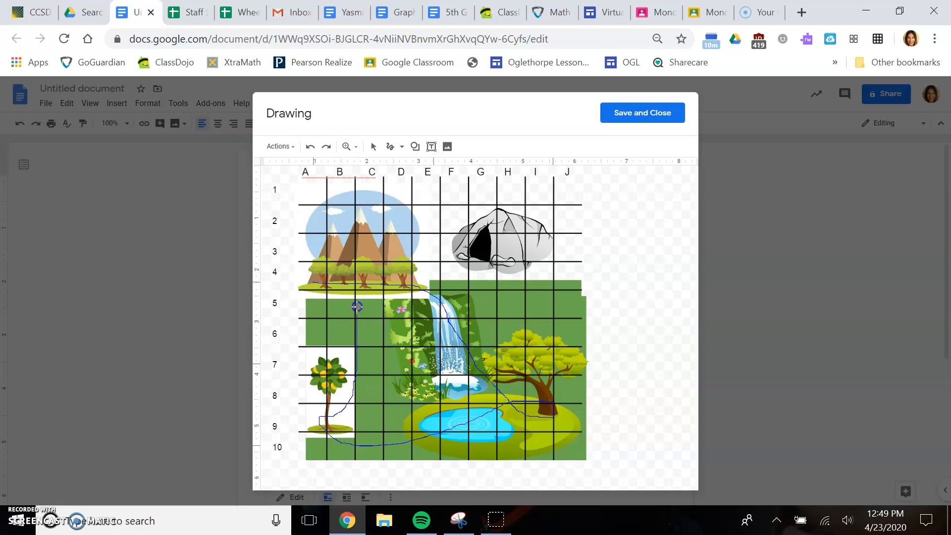
mouse_move(357, 297)
left_mouse_down()
mouse_move(393, 242)
mouse_move(419, 272)
mouse_move(479, 256)
left_mouse_up()
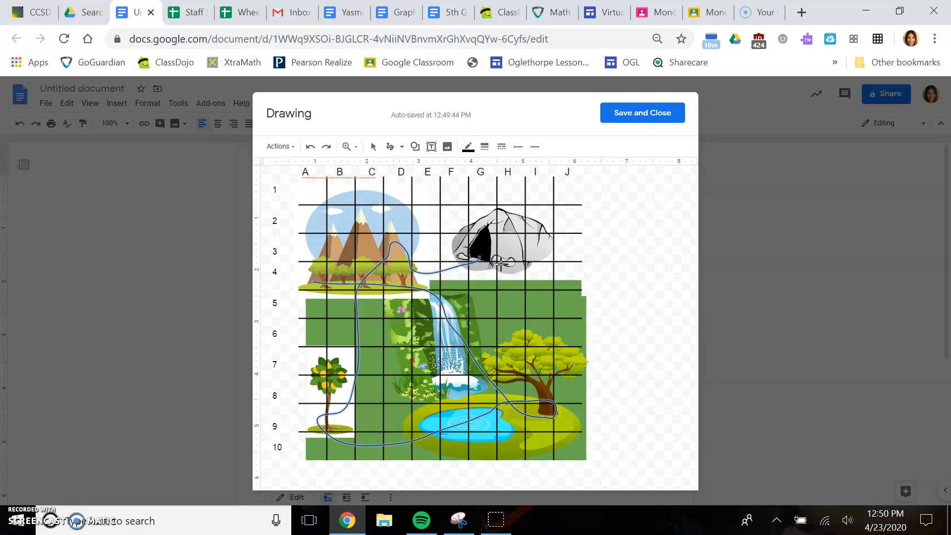
Step: Place a five-point star about 0.45 inch wide at the large tree's base in square I9 and fill it yellow
left_click(431, 147)
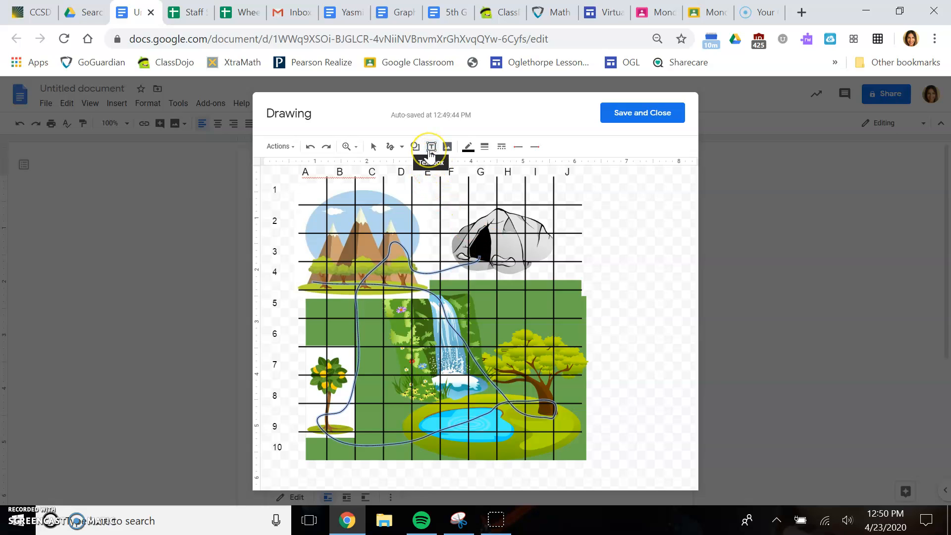
left_click(415, 146)
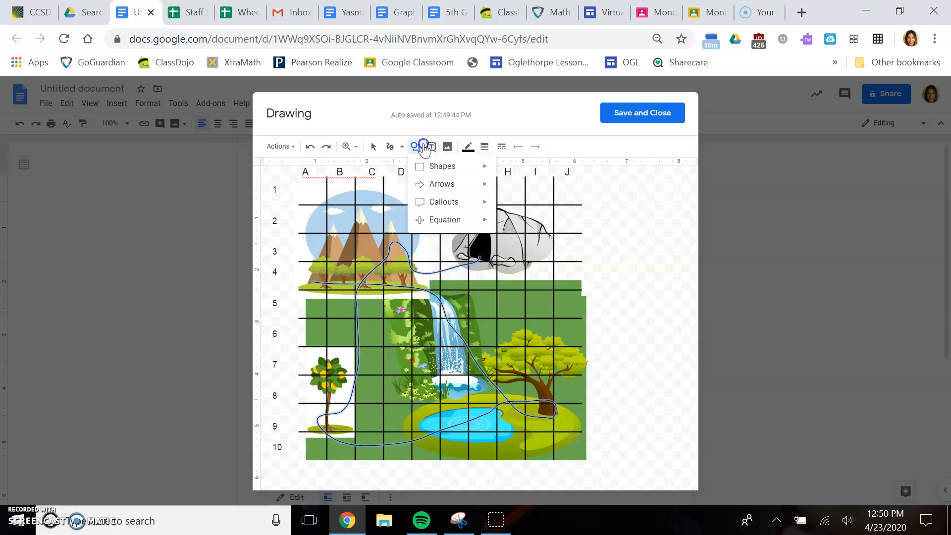
mouse_move(427, 168)
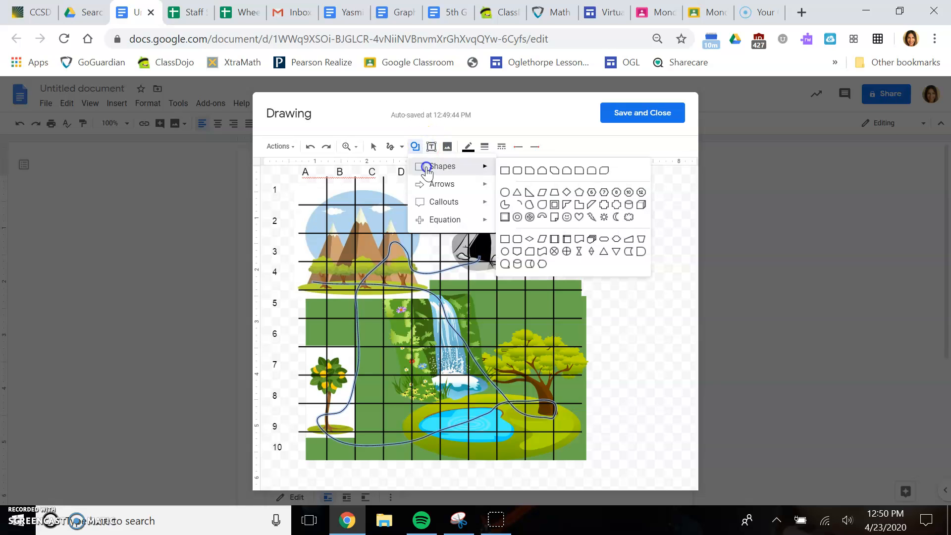
left_click(576, 203)
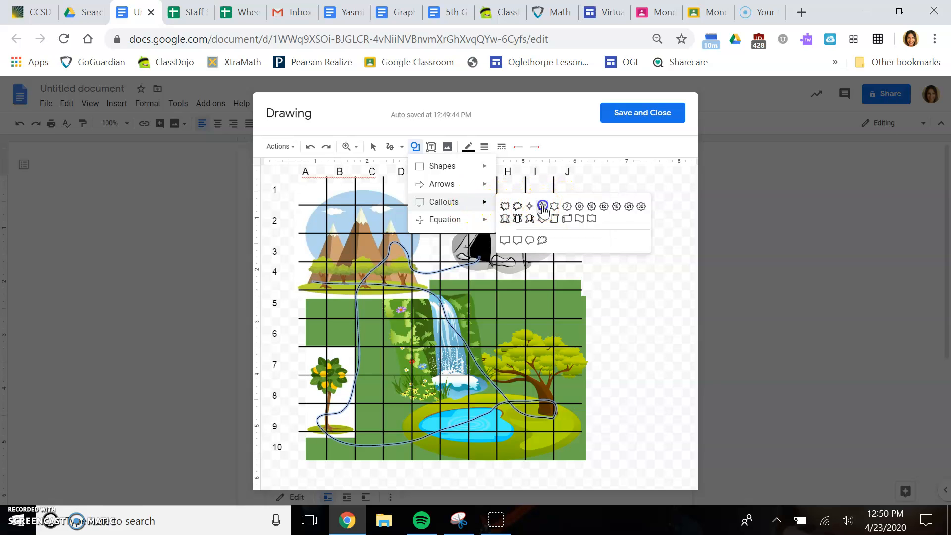
left_click(543, 204)
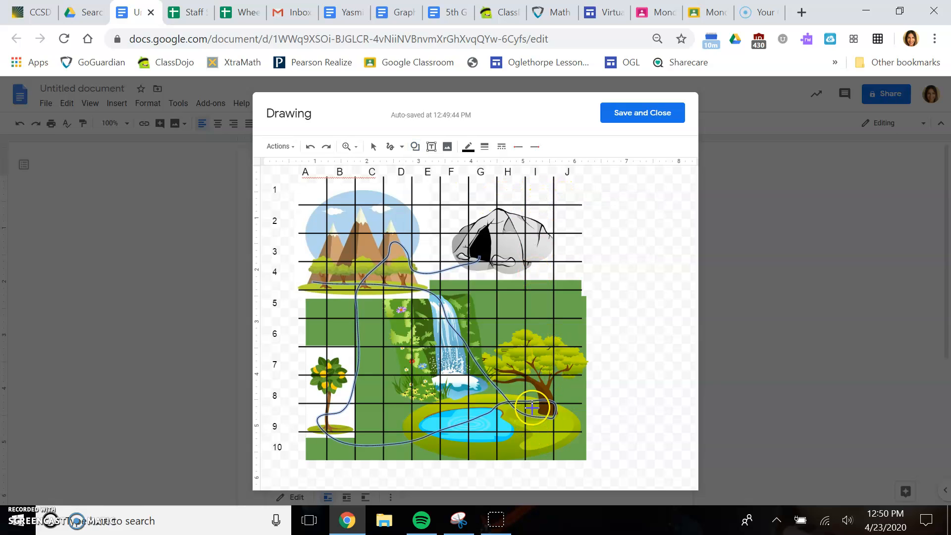
left_click_drag(531, 405, 554, 429)
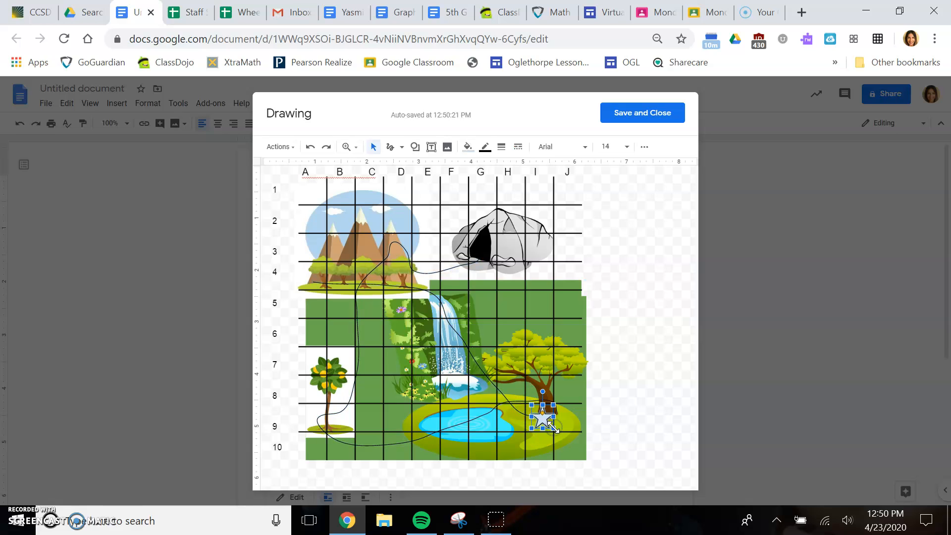
left_click(469, 147)
left_click(511, 219)
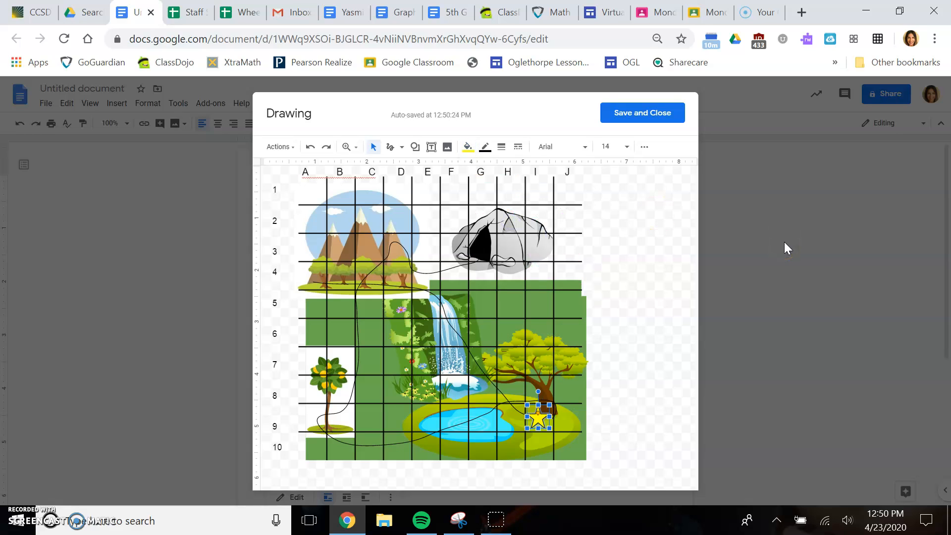
Step: Place copies of the yellow star at the fruit tree in B9, the mountain trees in B4 and the cave opening in G3
mouse_move(542, 432)
left_mouse_down()
mouse_move(438, 397)
mouse_move(333, 425)
left_mouse_up()
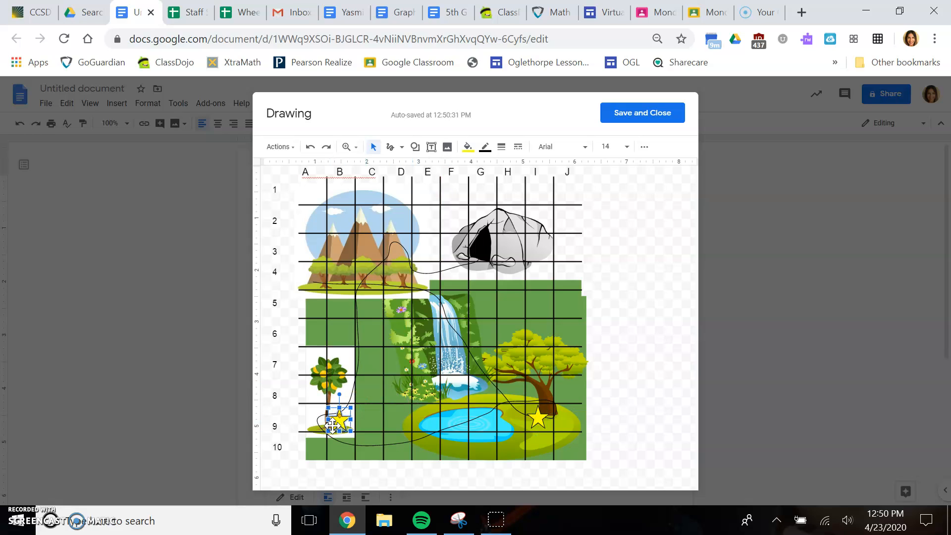
key("ctrl+v")
left_click_drag(348, 434, 342, 278)
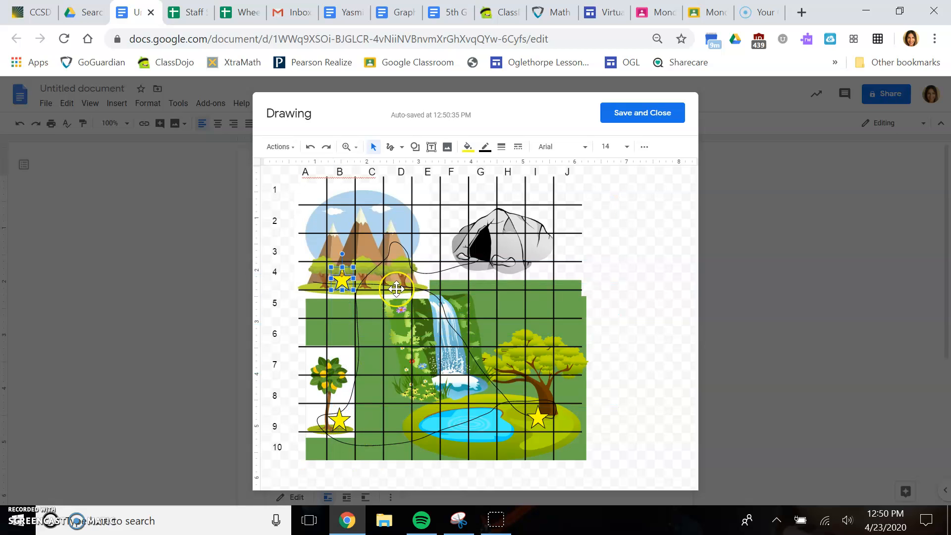
key("ctrl+v")
left_click_drag(356, 438, 481, 252)
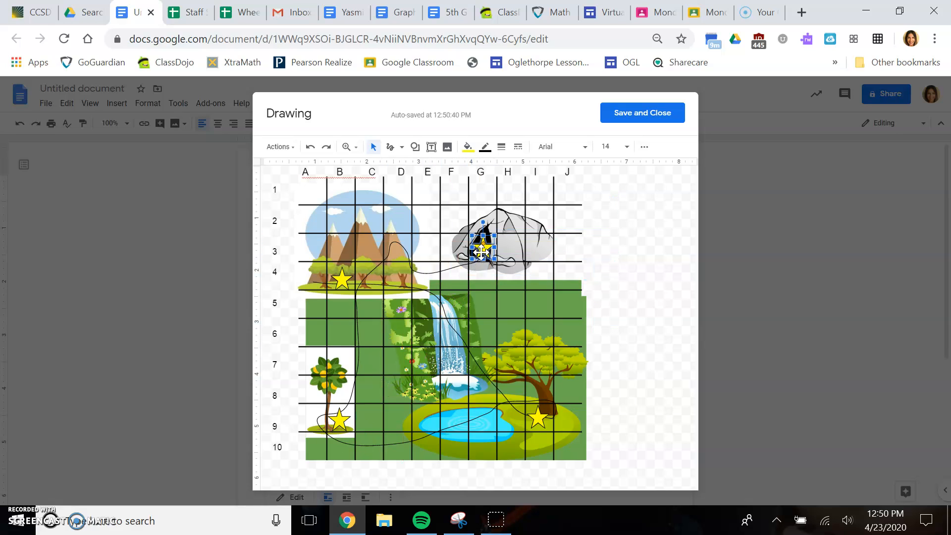
Step: Place star copies at the waterfall's top in E5 and on the mountain in D3, then save and close the drawing
key("ctrl+v")
left_click_drag(361, 450, 426, 304)
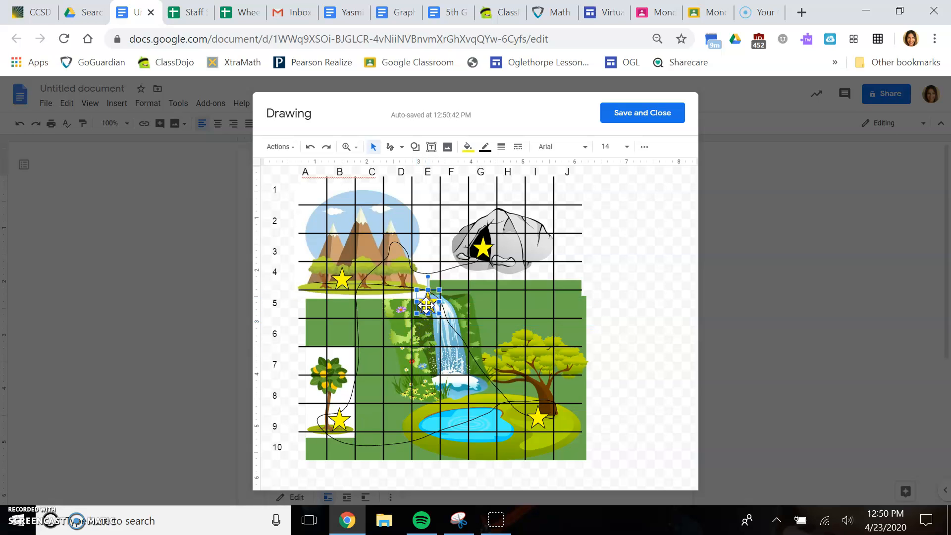
key("ctrl+z")
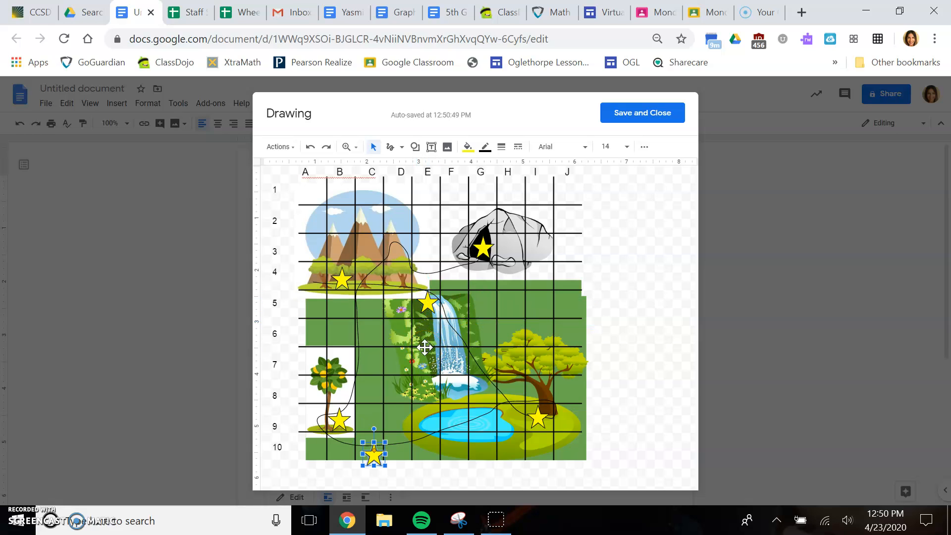
left_click(372, 453)
left_click_drag(371, 453, 395, 251)
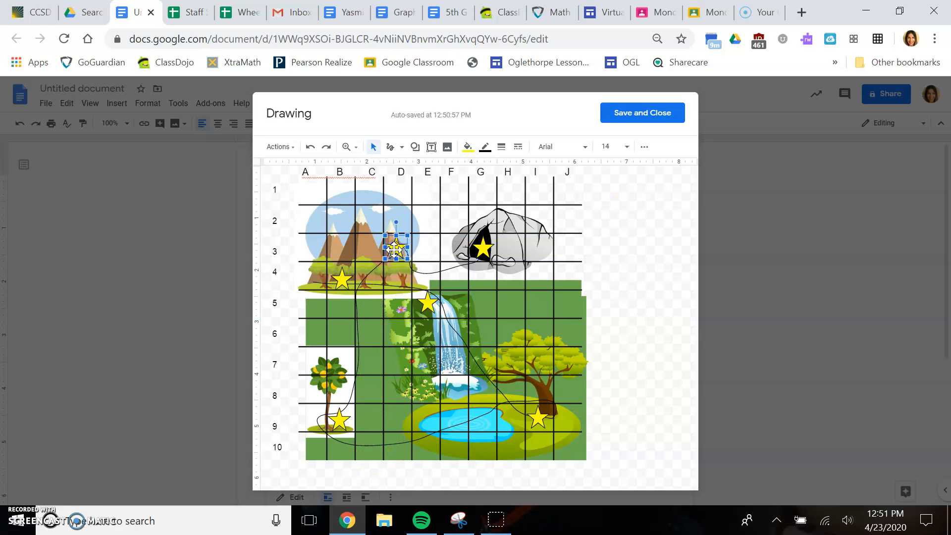
left_click(653, 111)
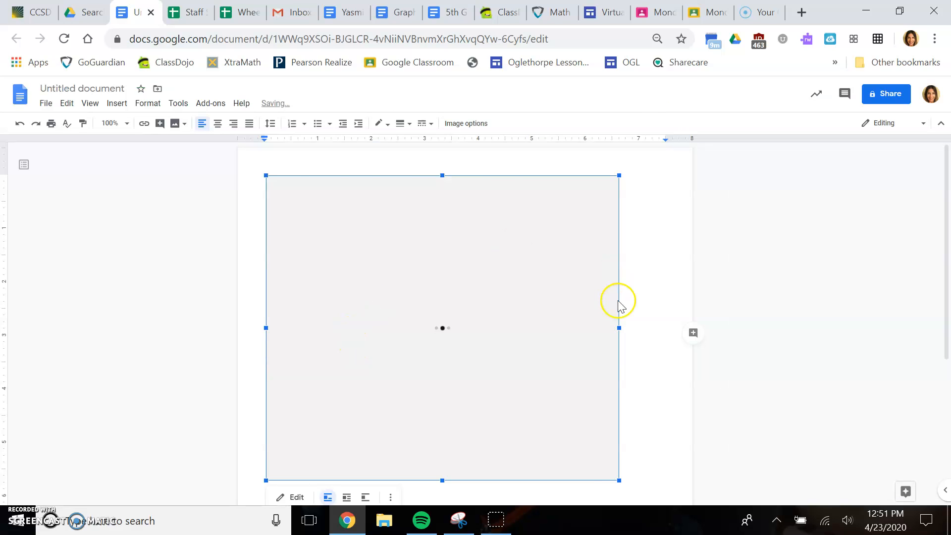